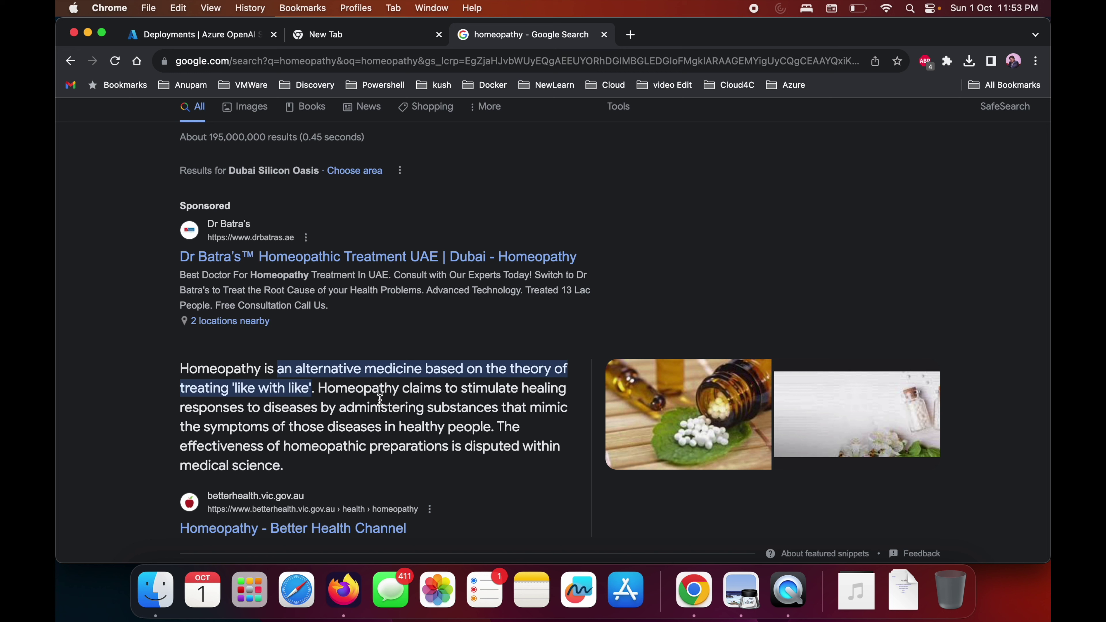
In Azure OpenAI Studio, choose gpt-35-turbo as the model to deploy and set its version to Auto-update to default
scroll(379, 399, "up", 3)
left_click(382, 39)
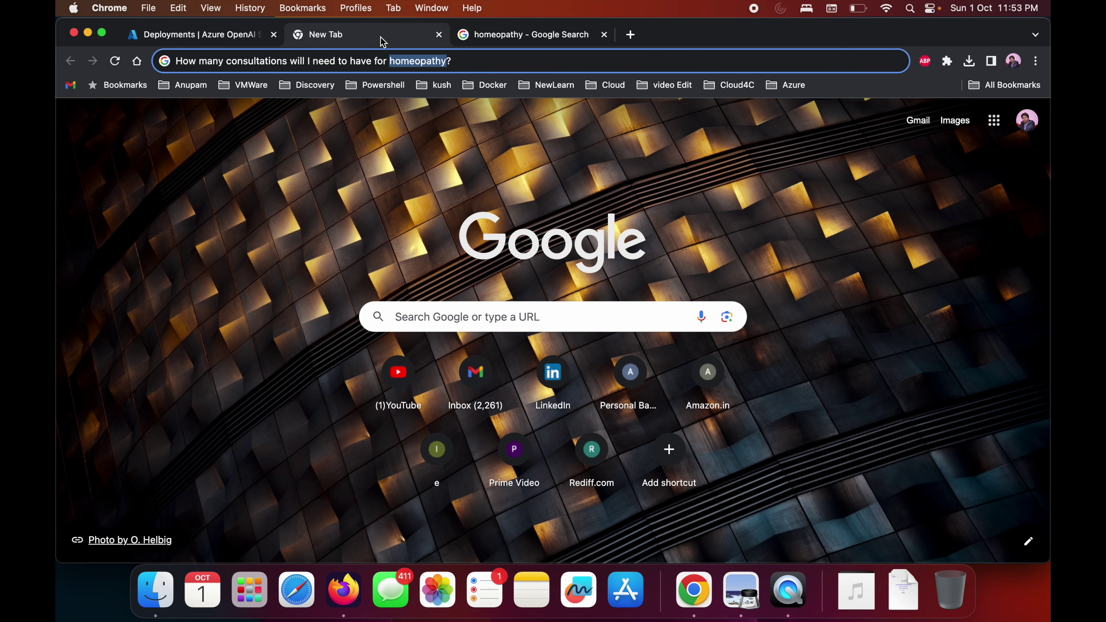
left_click(214, 40)
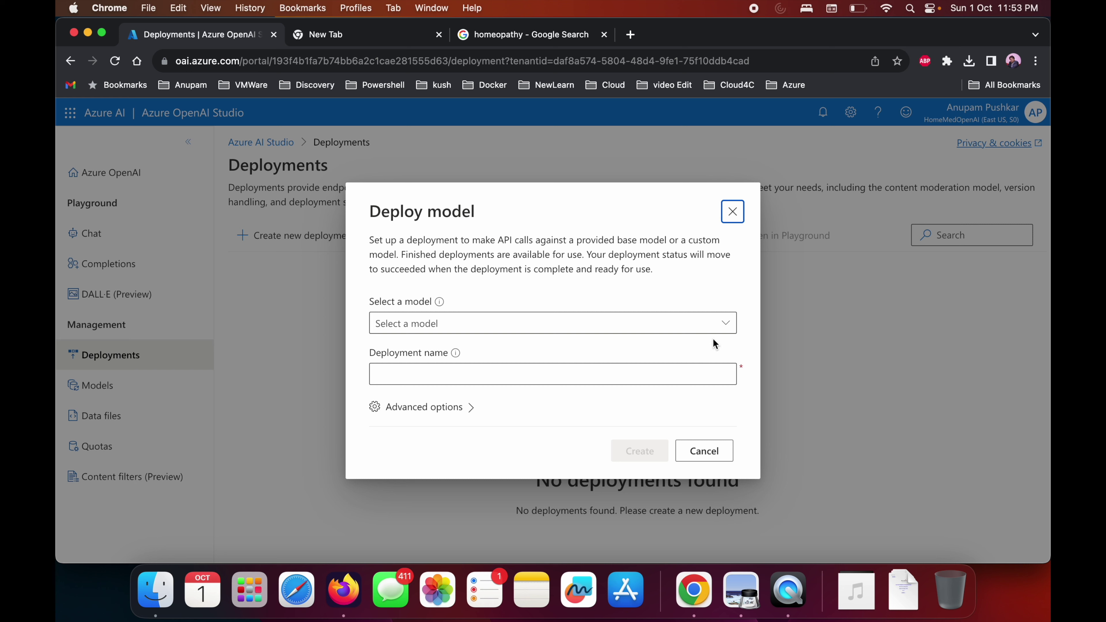
left_click(724, 323)
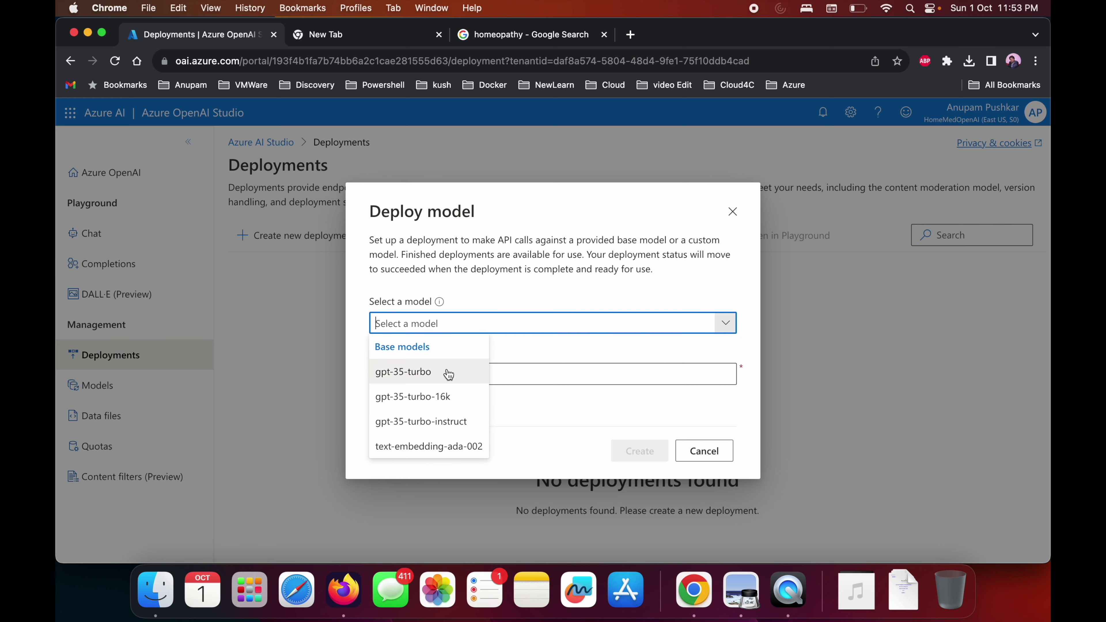
left_click(394, 374)
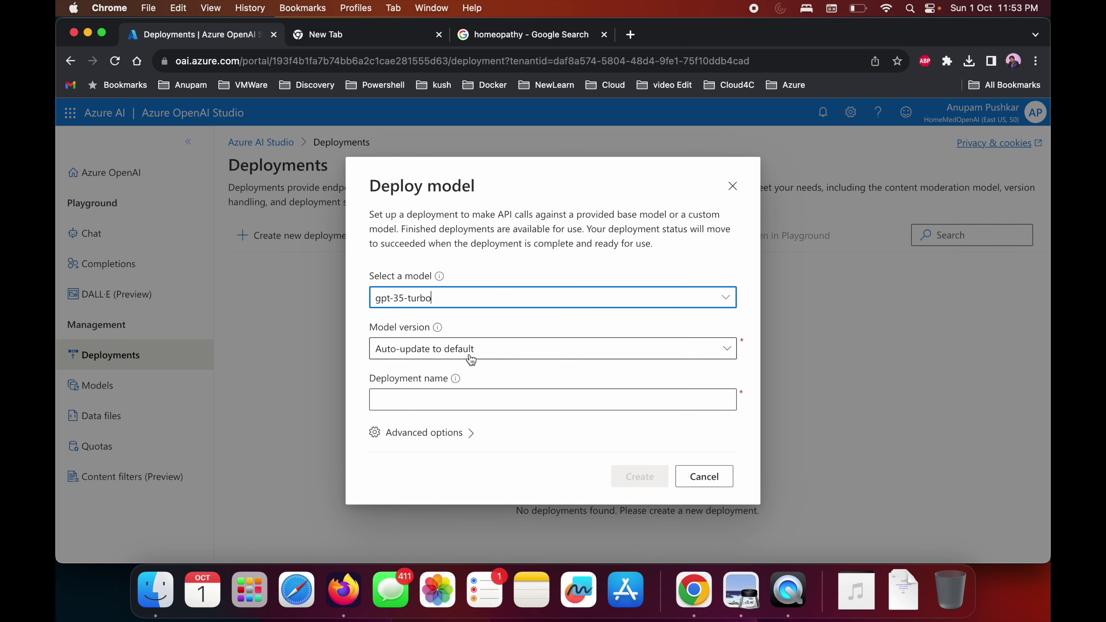
left_click(727, 353)
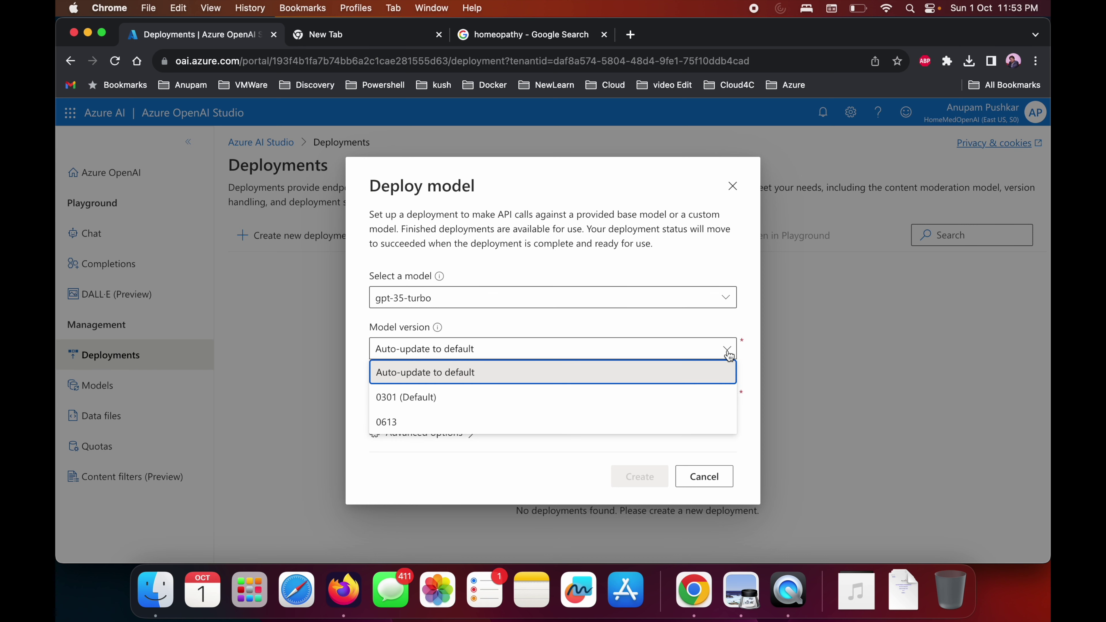
left_click(692, 374)
Name the deployment homeopathy and create it
left_click(479, 405)
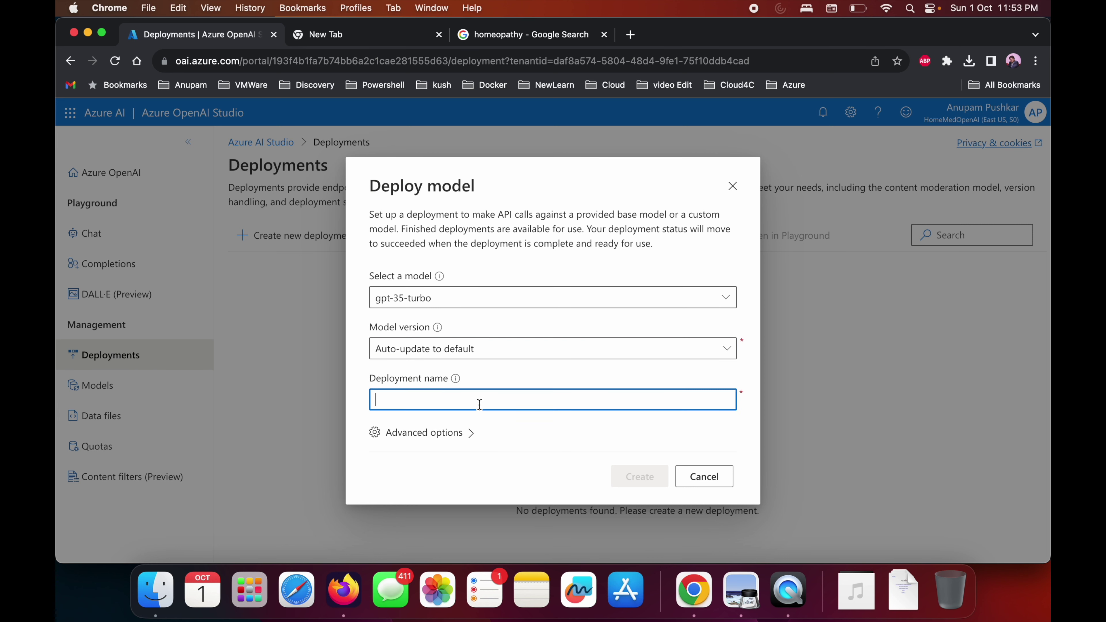
type("homeopathy")
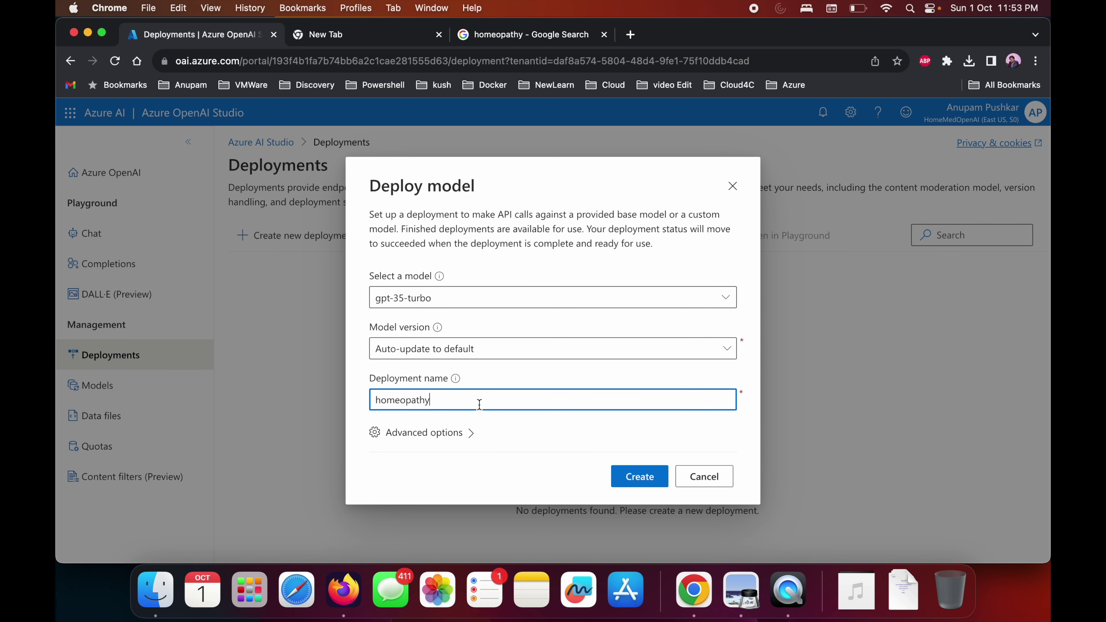
left_click(645, 485)
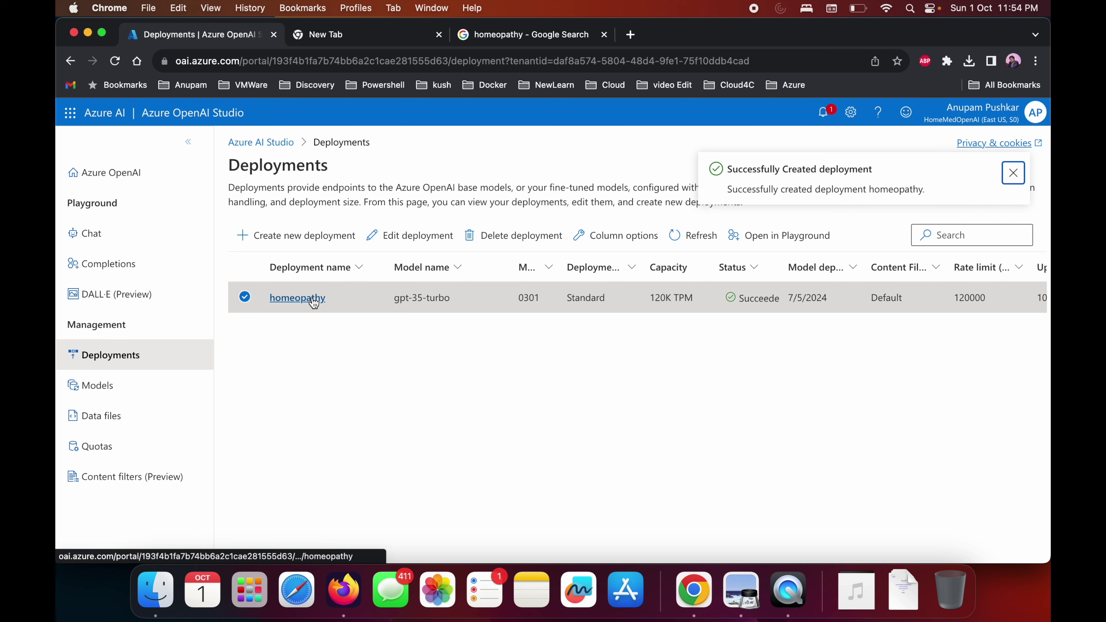
Open the homeopathy deployment, go to the Chat playground and start adding a data source of type Azure Blob Storage
left_click(297, 298)
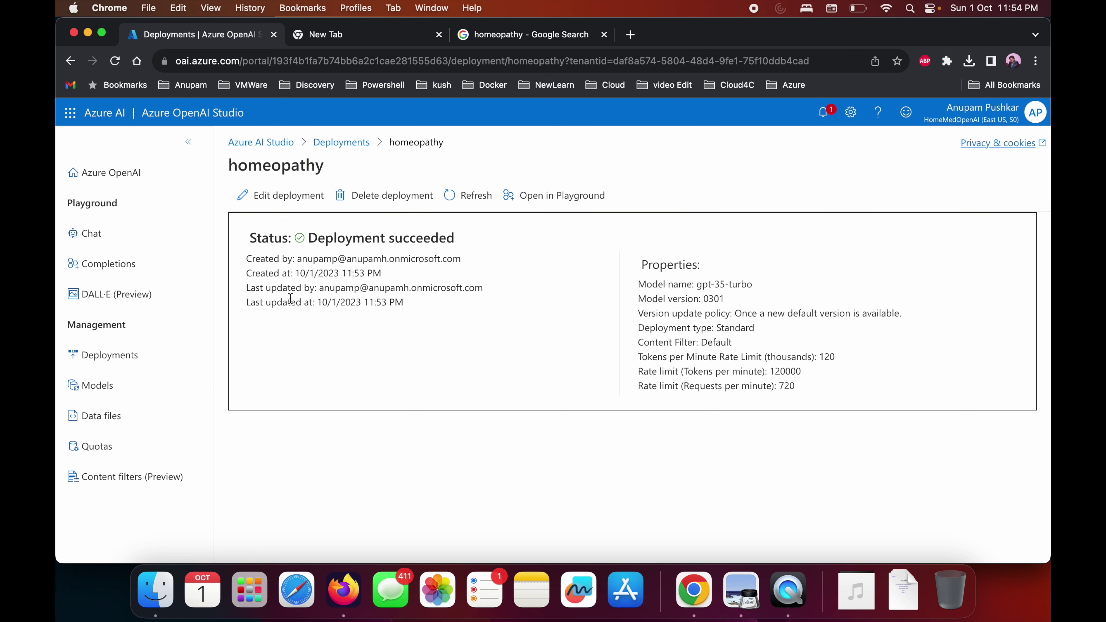
left_click(144, 238)
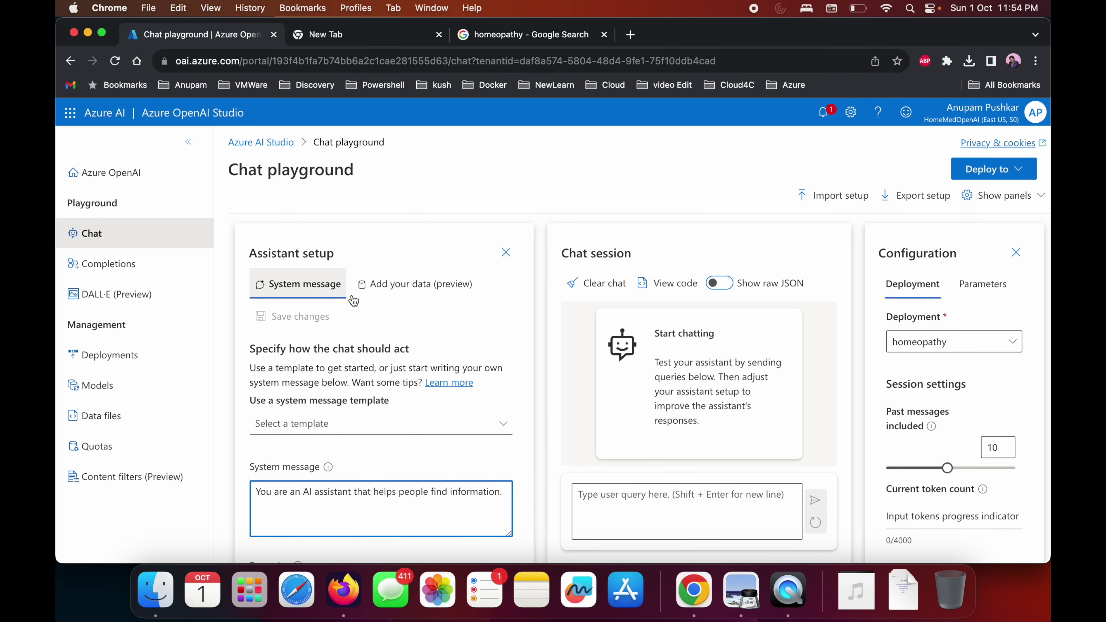
left_click(391, 298)
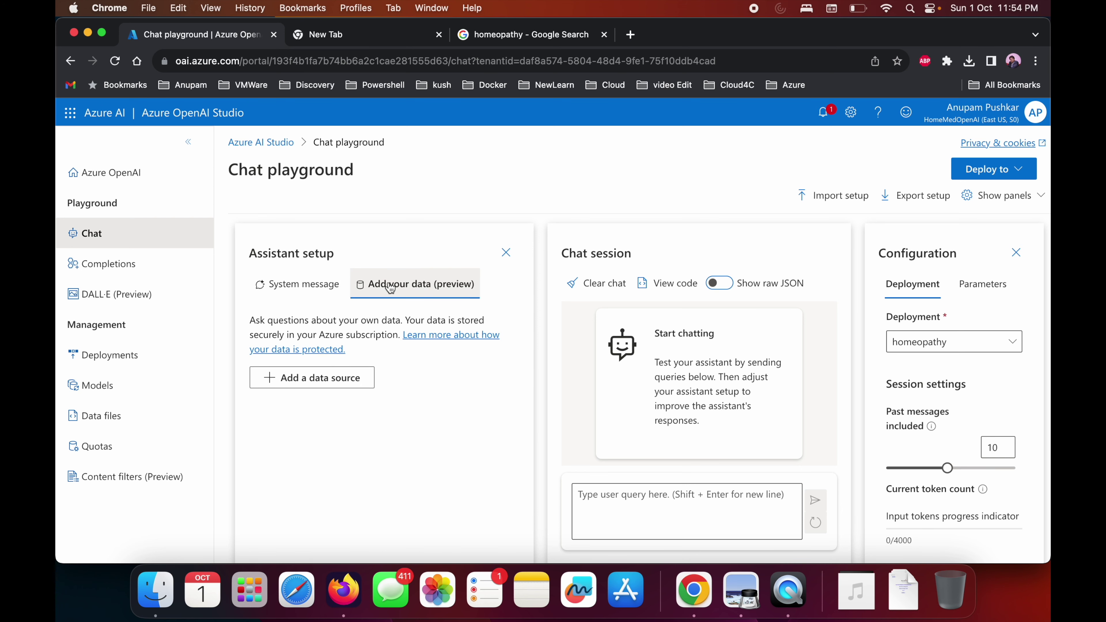
left_click(348, 376)
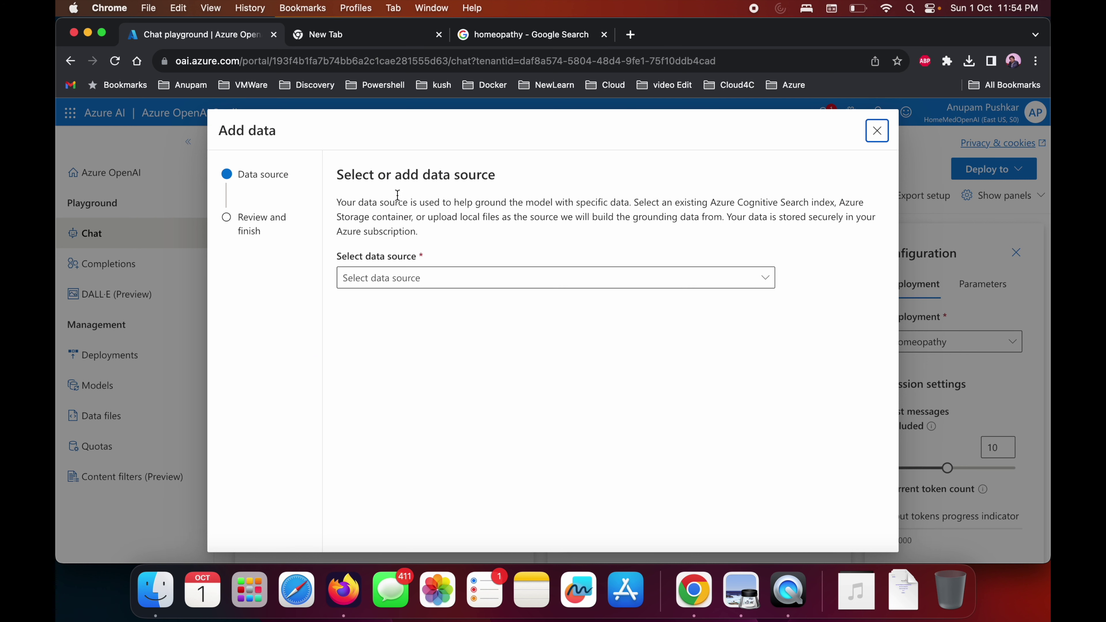
left_click(766, 276)
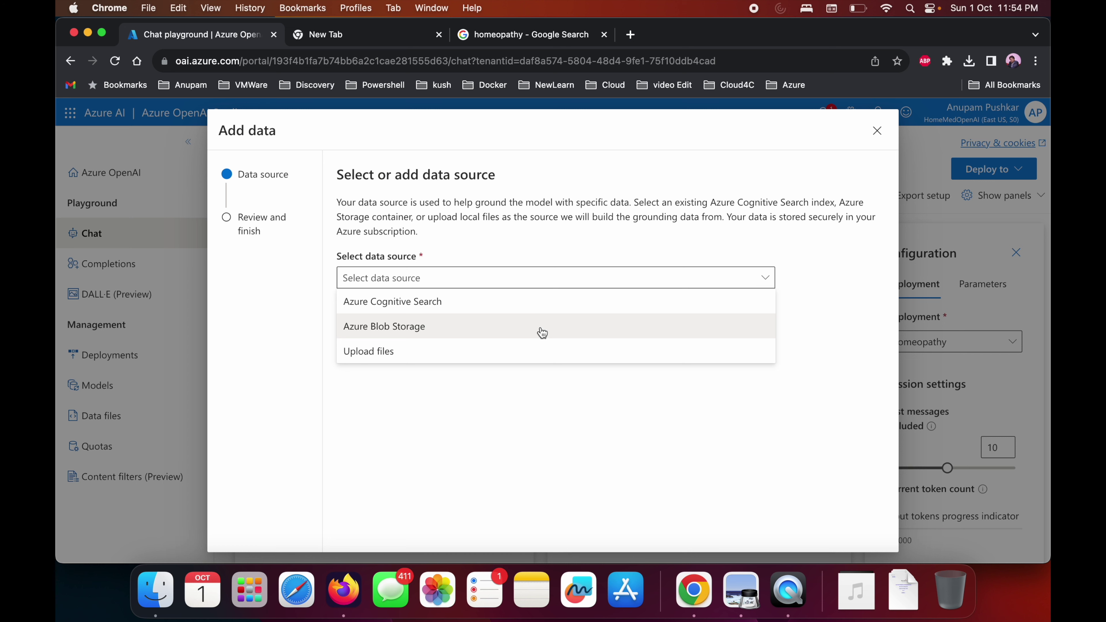
left_click(542, 332)
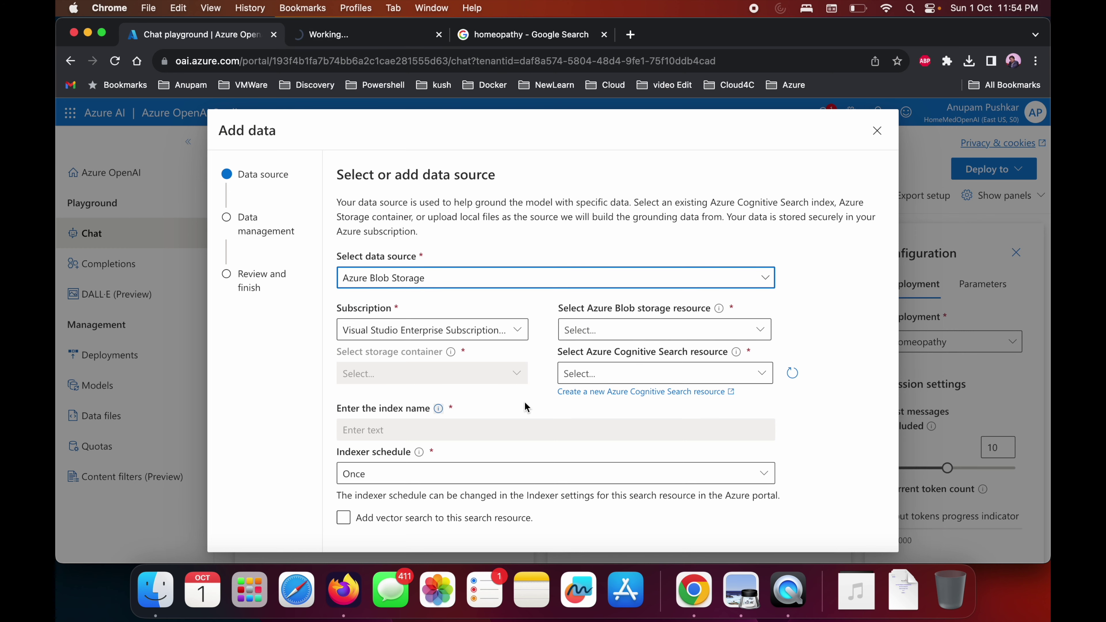
Examine the askmigrateapp6335msa storage account's openai container in the Azure portal and look through basic-guide-to-homeopathy.pdf in Preview
left_click(372, 38)
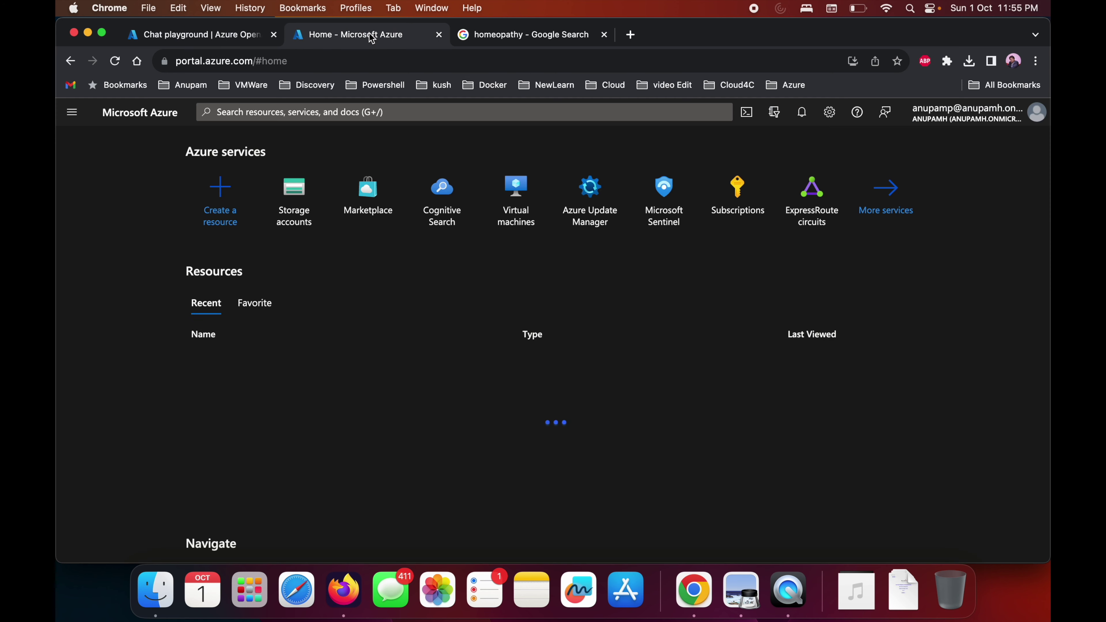
left_click(310, 202)
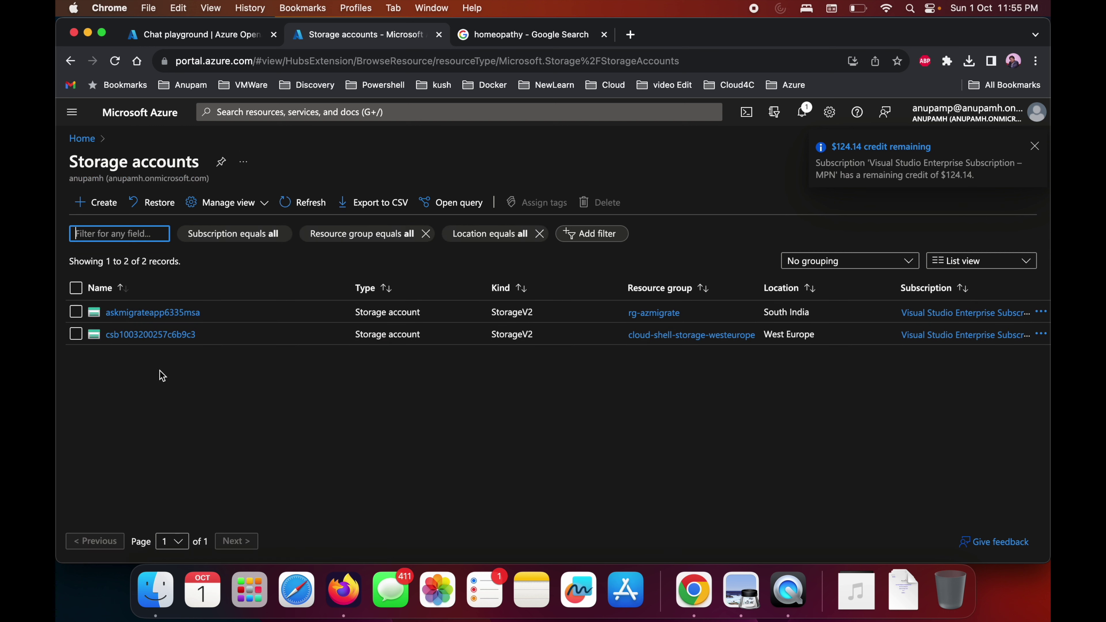
left_click(148, 313)
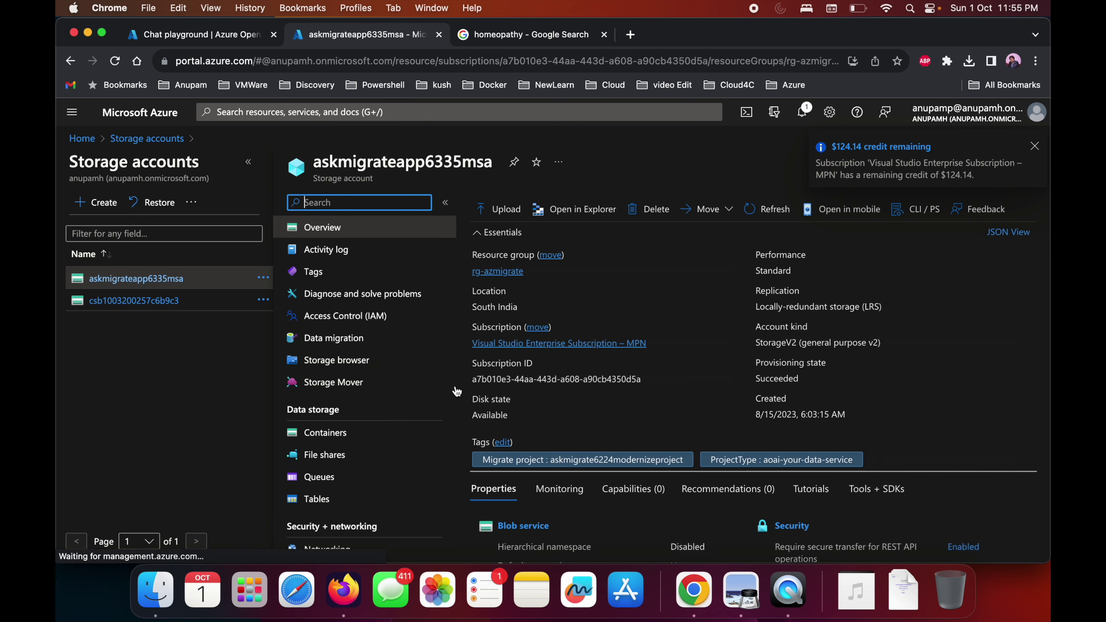
left_click(346, 456)
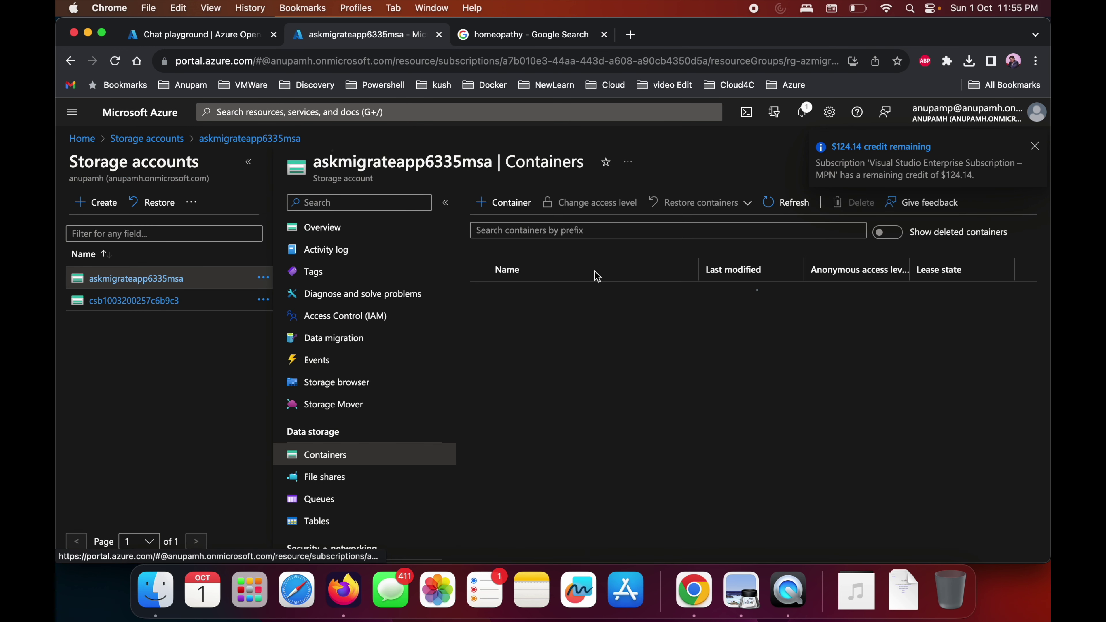
left_click(517, 315)
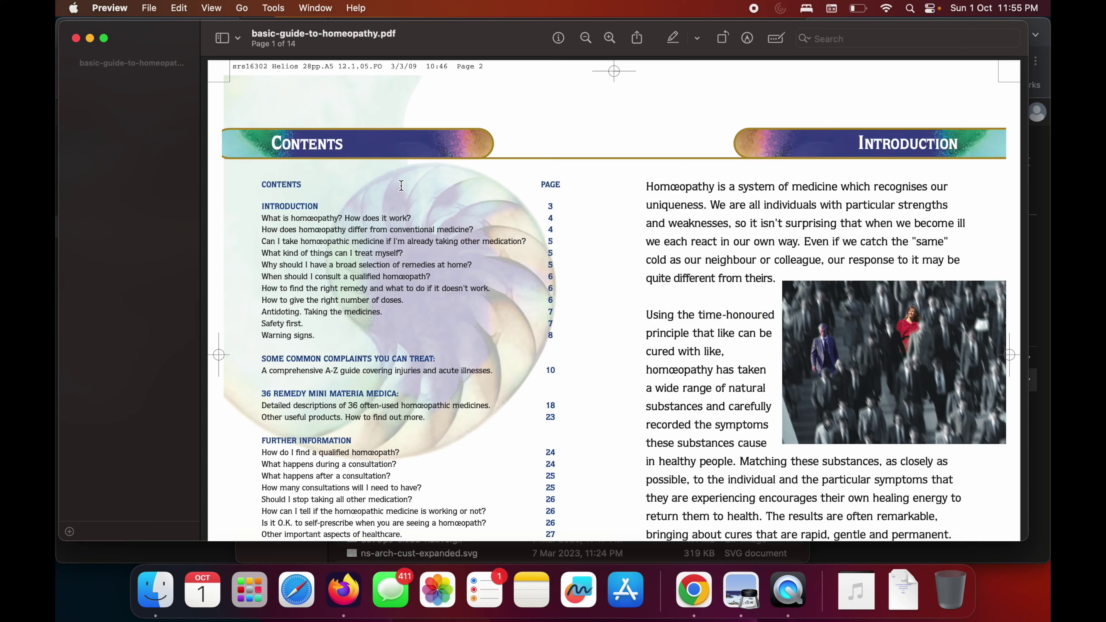
scroll(385, 352, "down", 15)
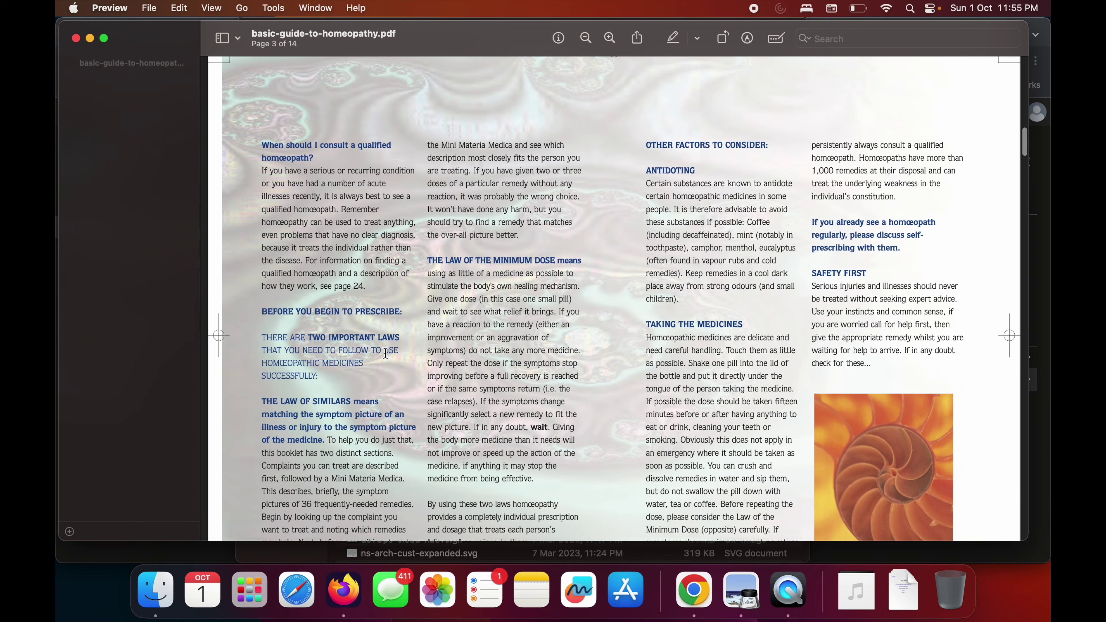
scroll(721, 320, "up", 8)
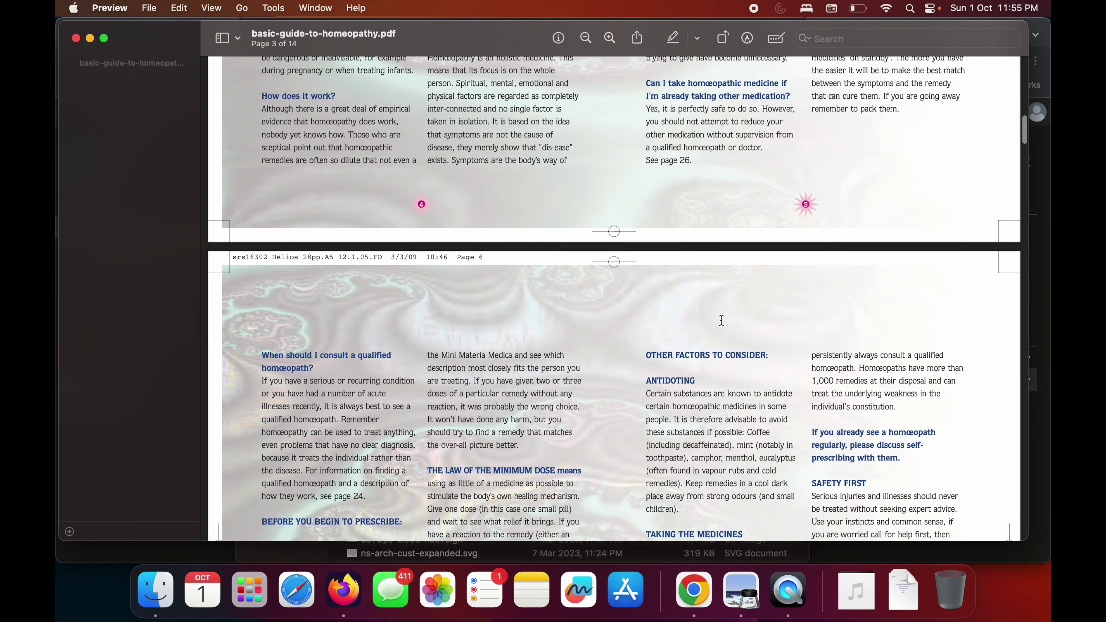
scroll(721, 320, "up", 2)
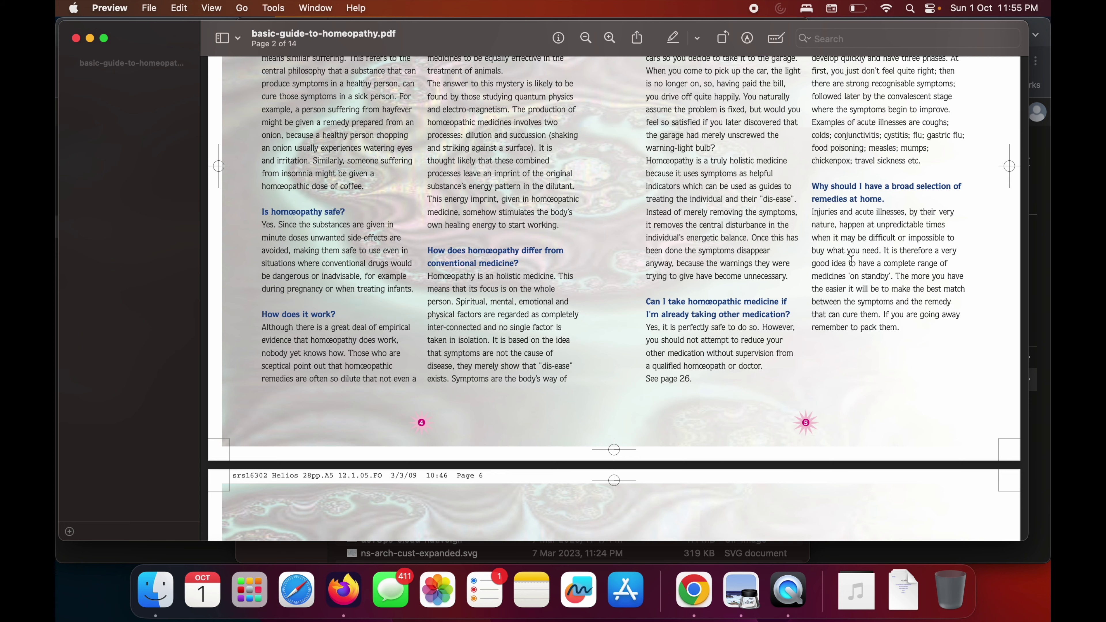
scroll(851, 261, "down", 6)
scroll(701, 418, "down", 4)
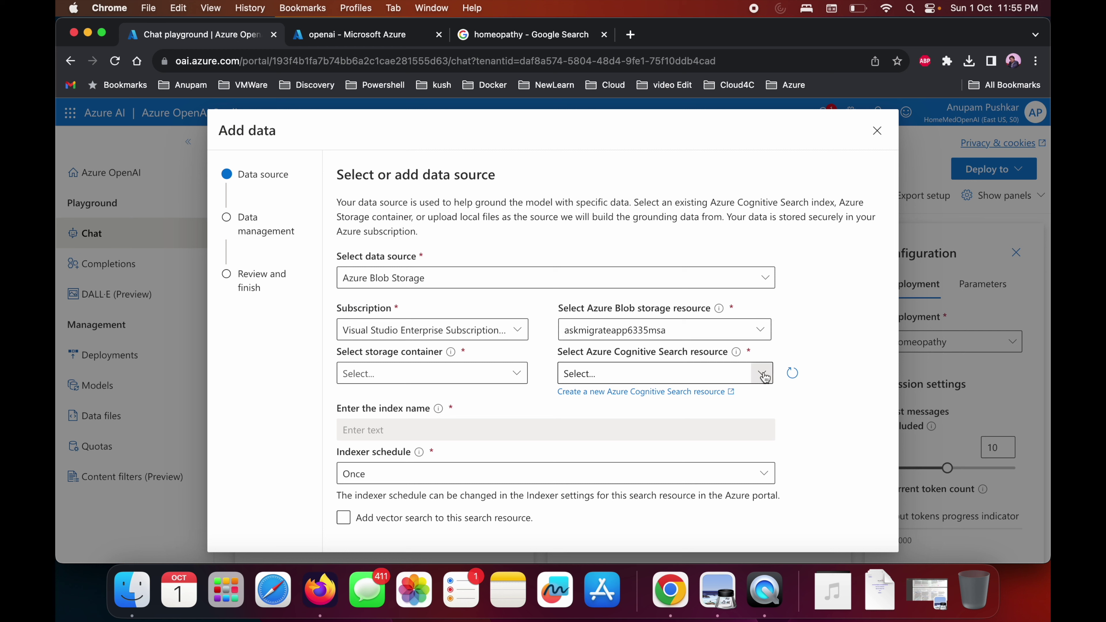
For the Azure OpenAI Studio data source, select cognitiveazure001 as the Cognitive Search resource and openai as the storage container
left_click(763, 375)
left_click(726, 403)
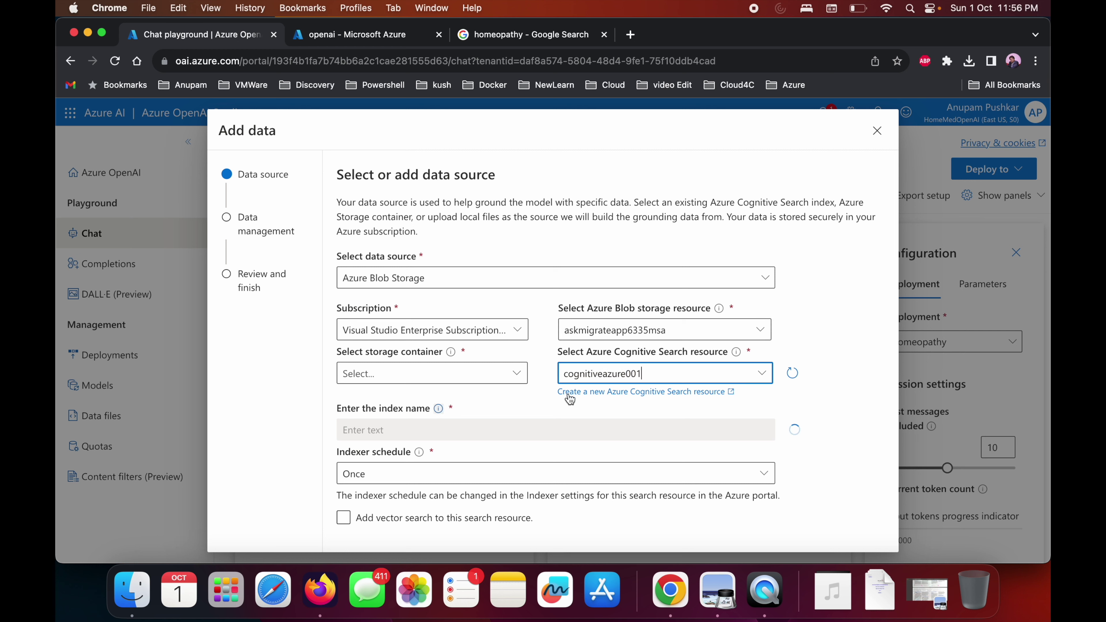
left_click(513, 372)
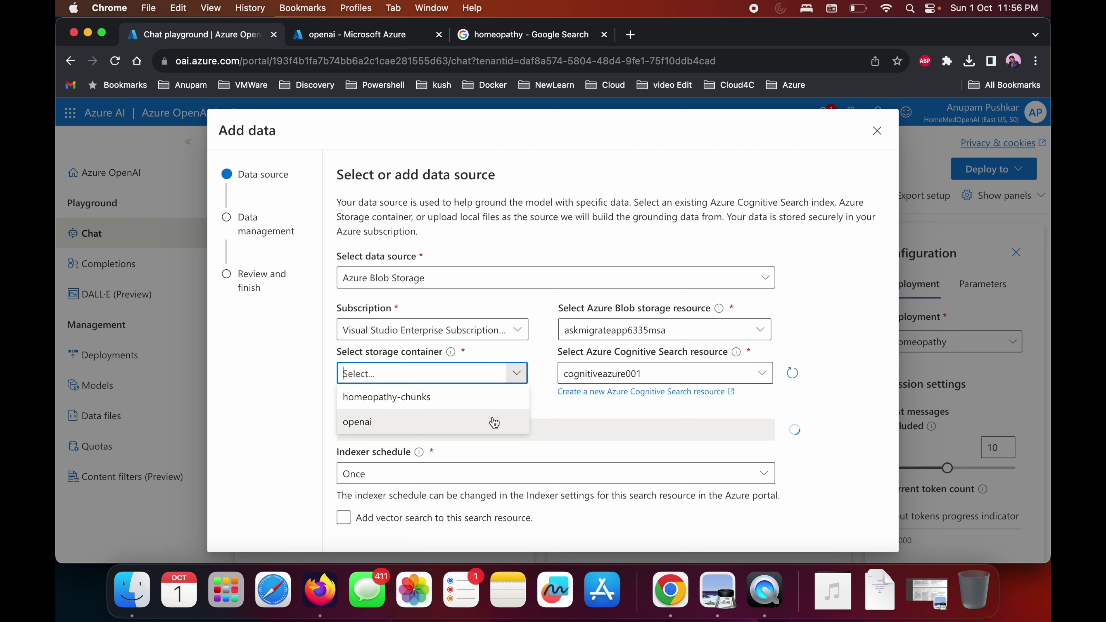
left_click(494, 422)
Name the search index homeopathy001
scroll(493, 421, "down", 2)
left_click(414, 347)
type("homeopathy")
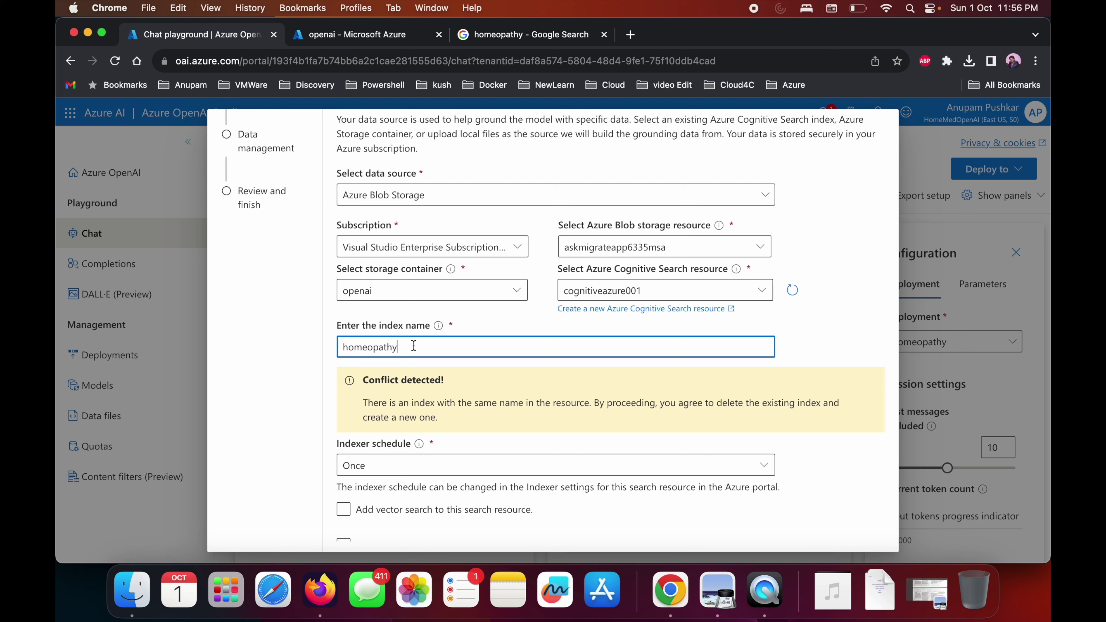
type("001")
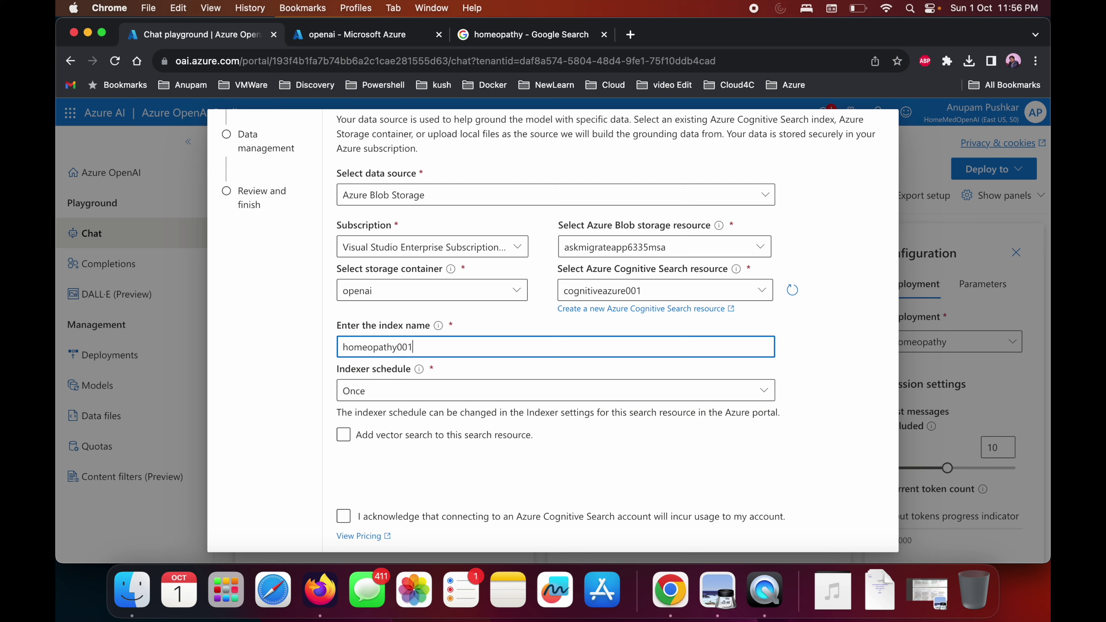
key("Tab")
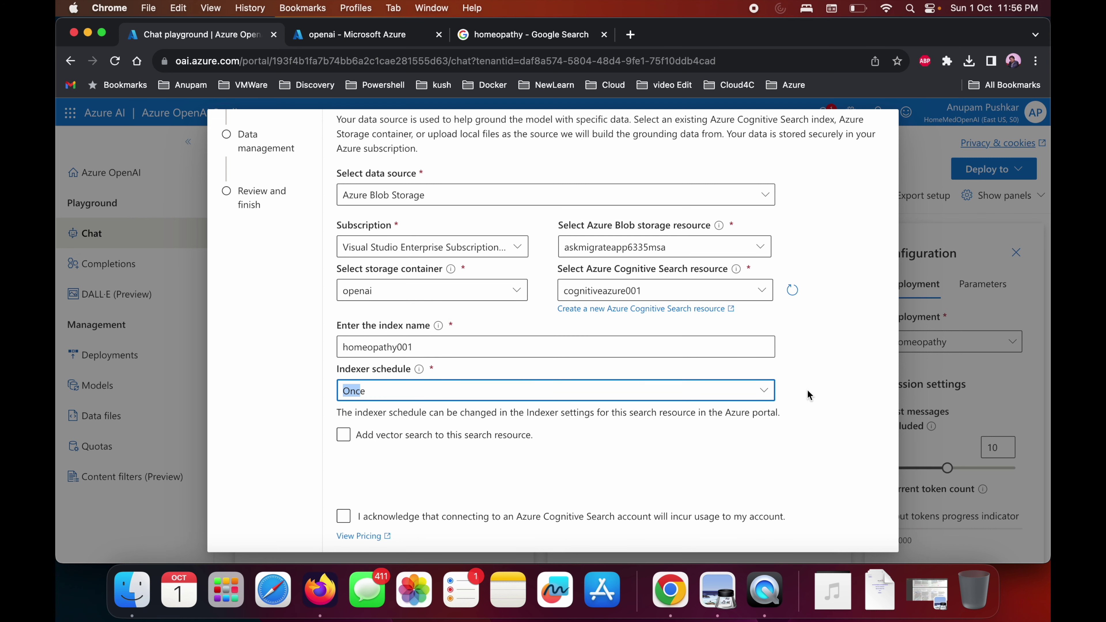
Set the indexer schedule to Once, acknowledge the Azure Cognitive Search usage charges and continue to data management
left_click(764, 391)
left_click(604, 441)
left_click(764, 390)
left_click(693, 414)
left_click(344, 516)
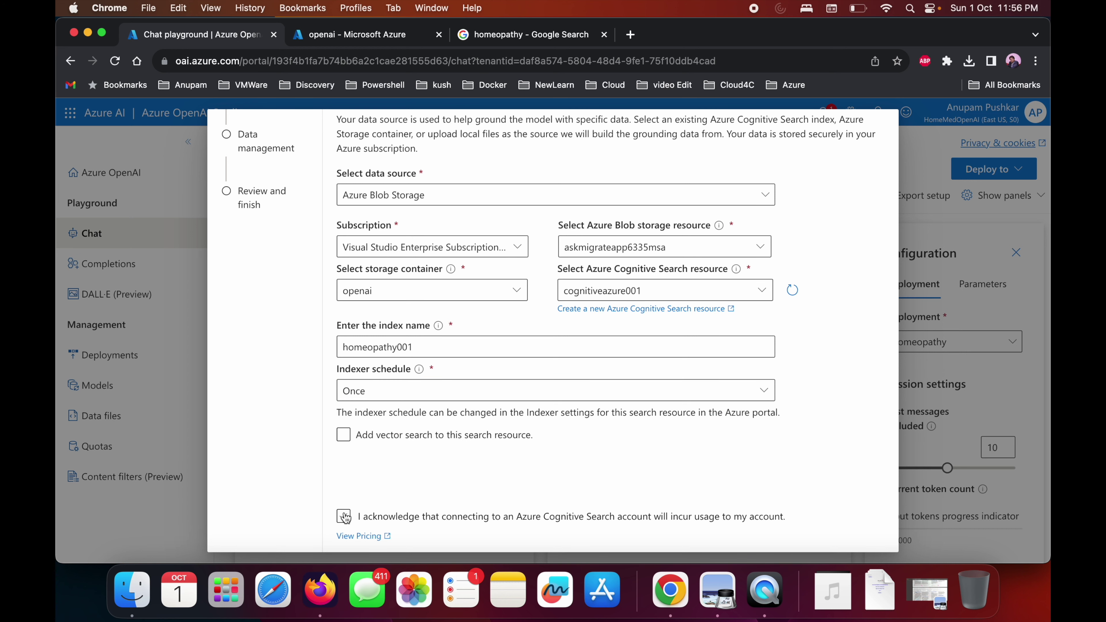
scroll(442, 488, "down", 2)
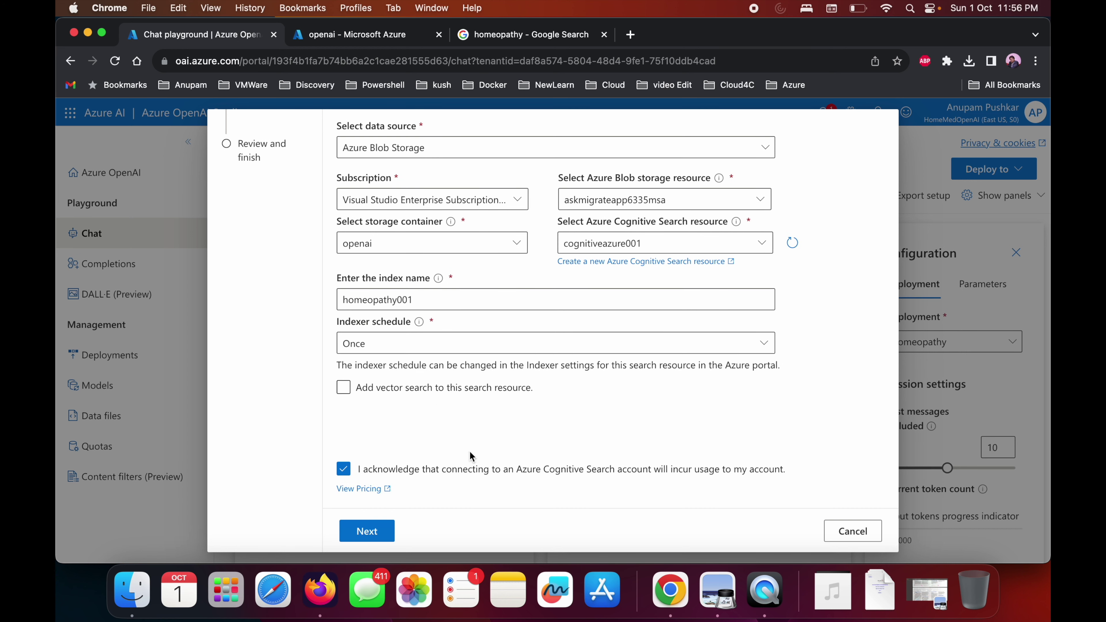
left_click(367, 531)
Set the search type to Semantic, acknowledge its usage charges and proceed to review the data configuration
scroll(442, 288, "up", 3)
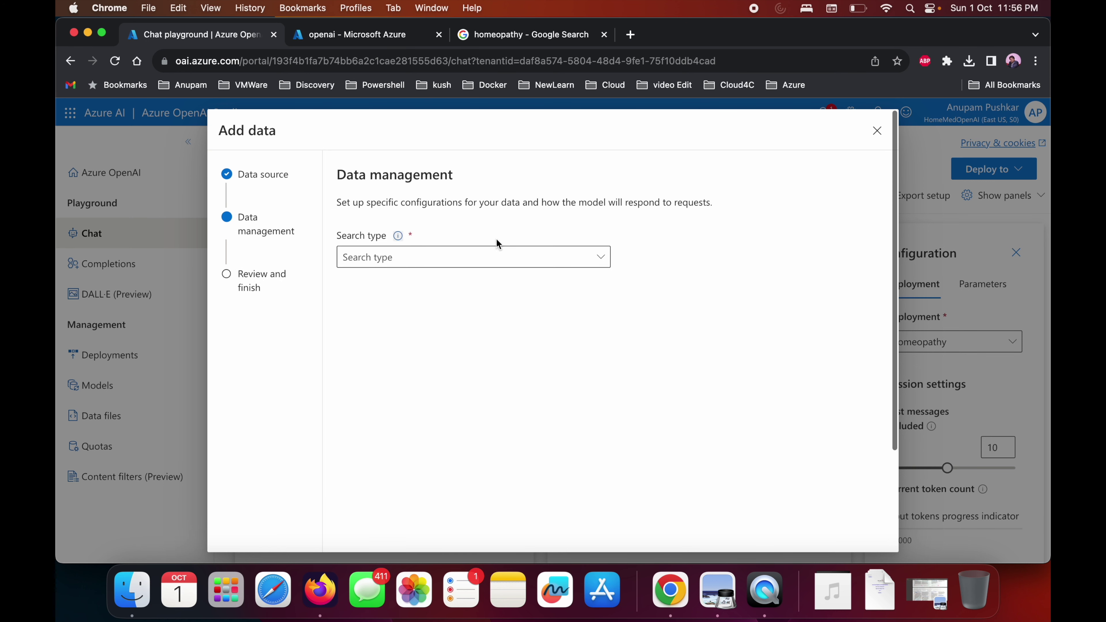
left_click(491, 261)
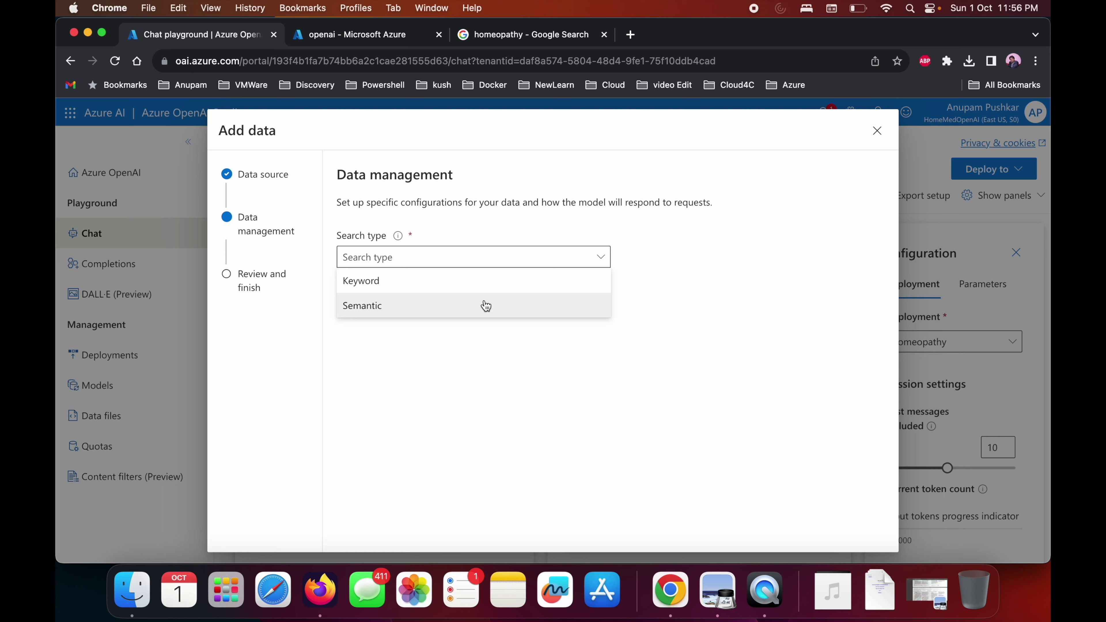
left_click(427, 310)
left_click(351, 286)
scroll(379, 345, "down", 3)
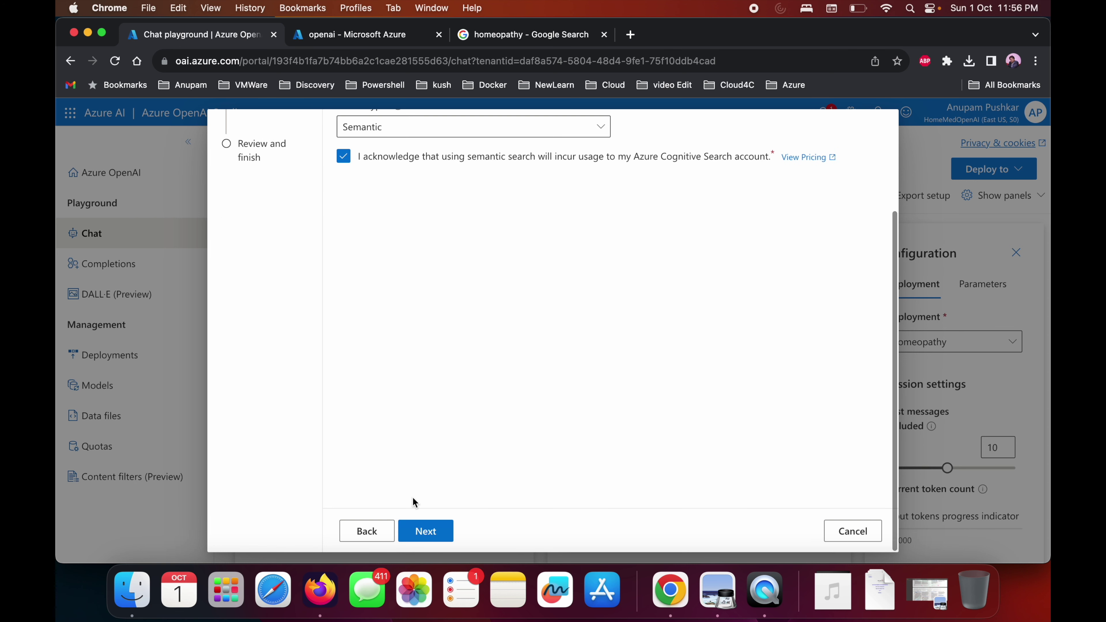
left_click(427, 532)
scroll(392, 284, "up", 3)
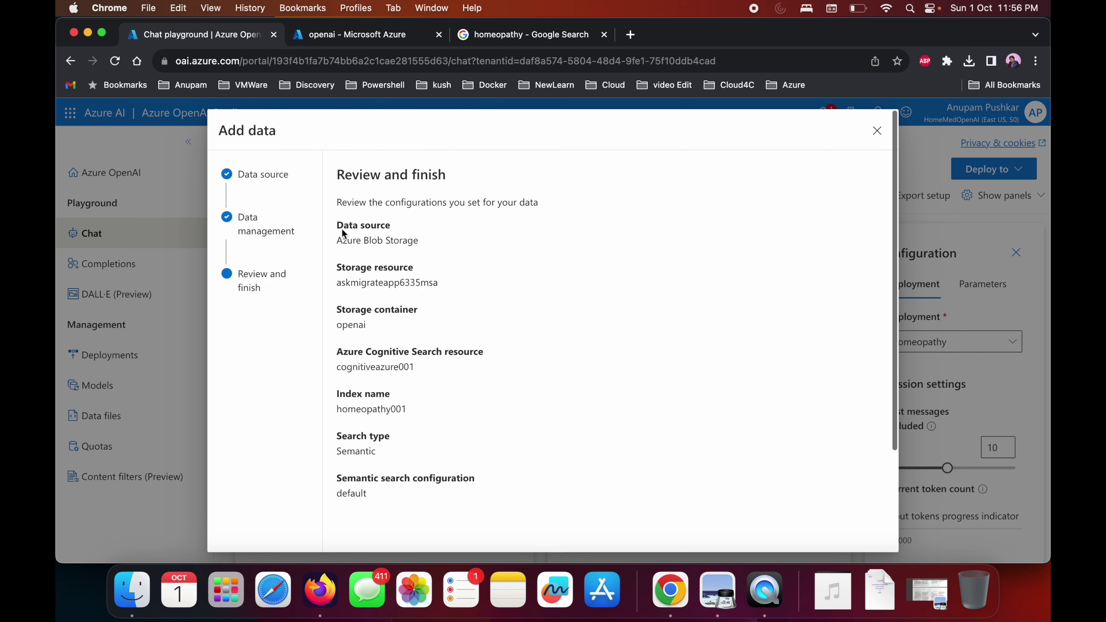
scroll(427, 410, "down", 3)
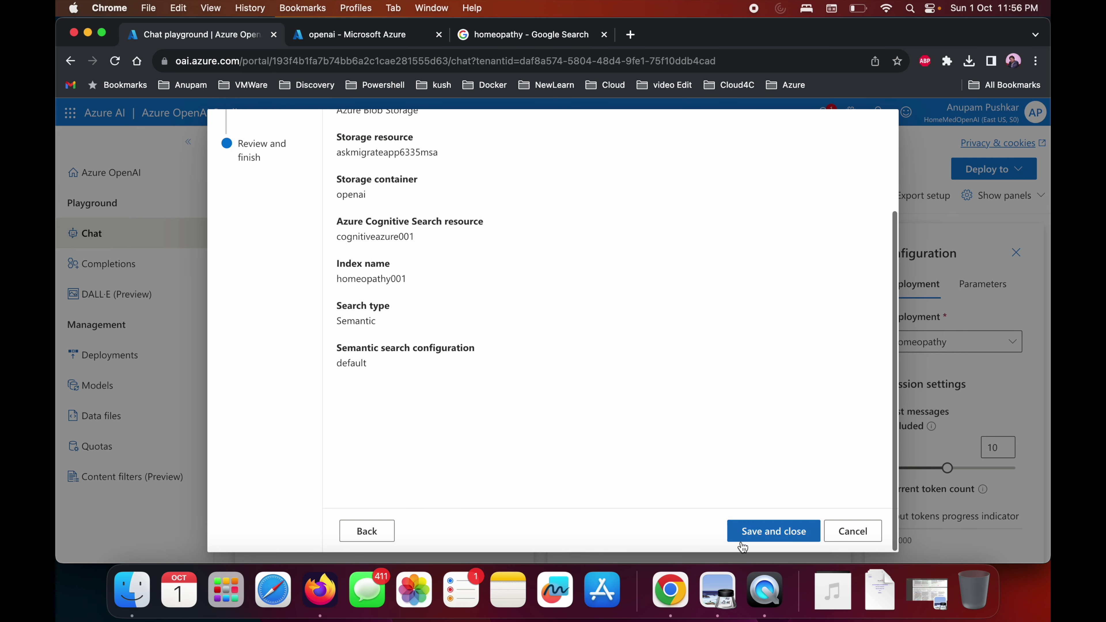
Save the reviewed data configuration to connect the homeopathy001 data source
left_click(769, 532)
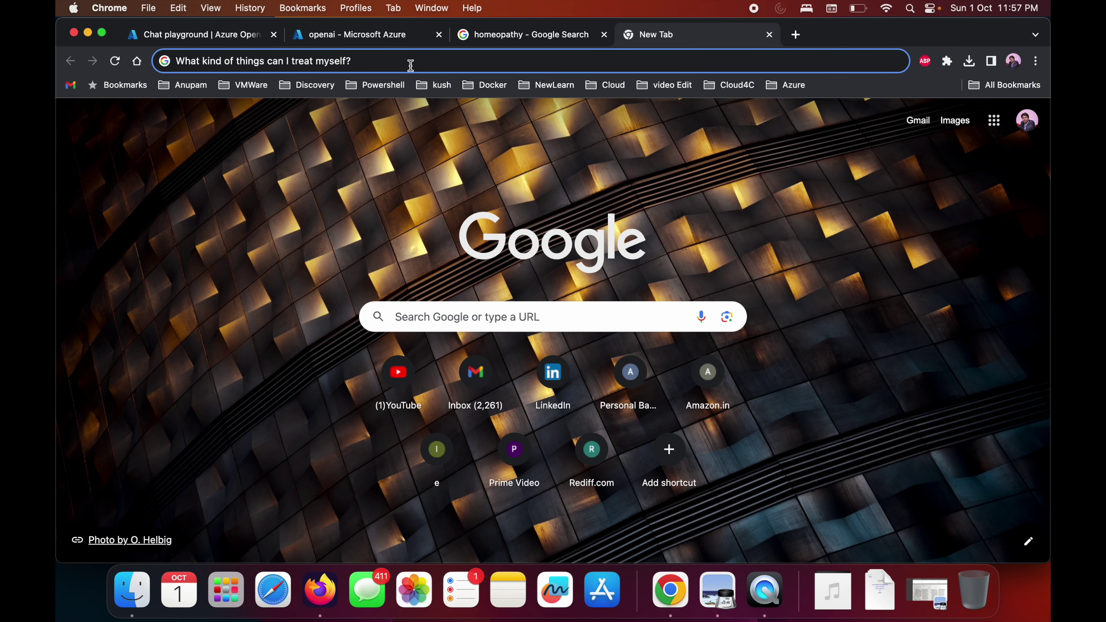
Complete the drafted question in the new browser tab as "What kind of things can I treat myself from homeopathy?" and copy it
type("from homeopathy")
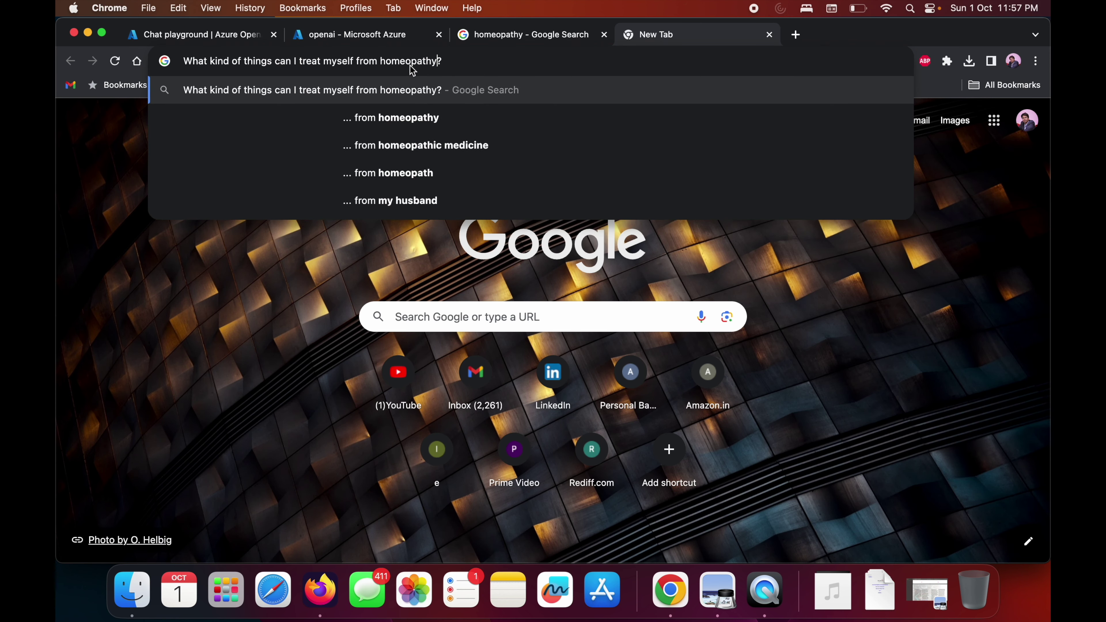
key("super+a")
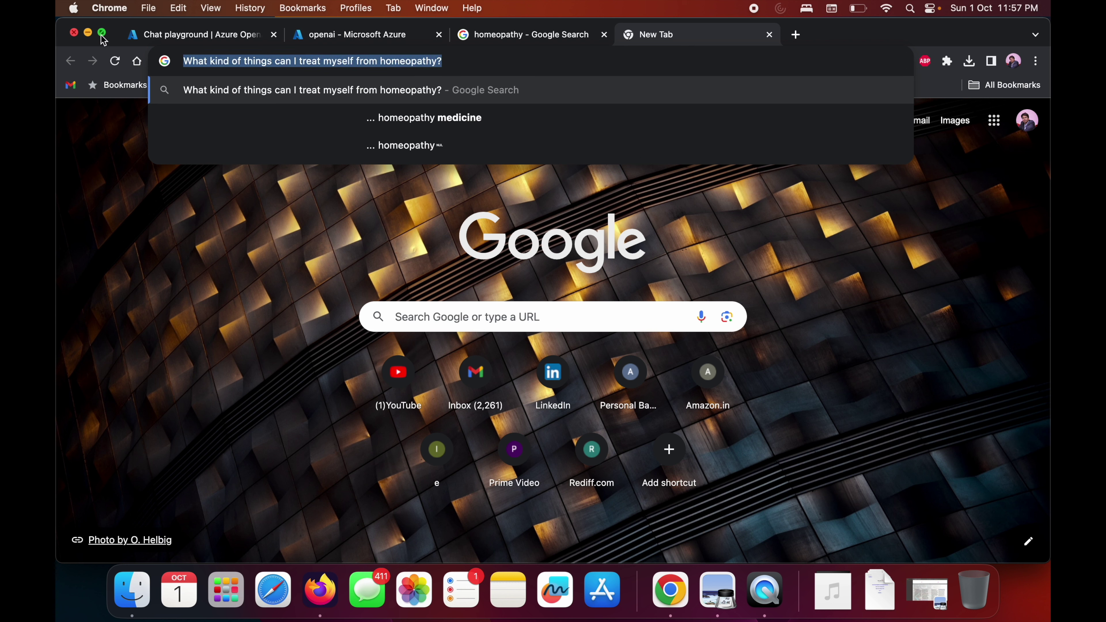
mouse_move(102, 37)
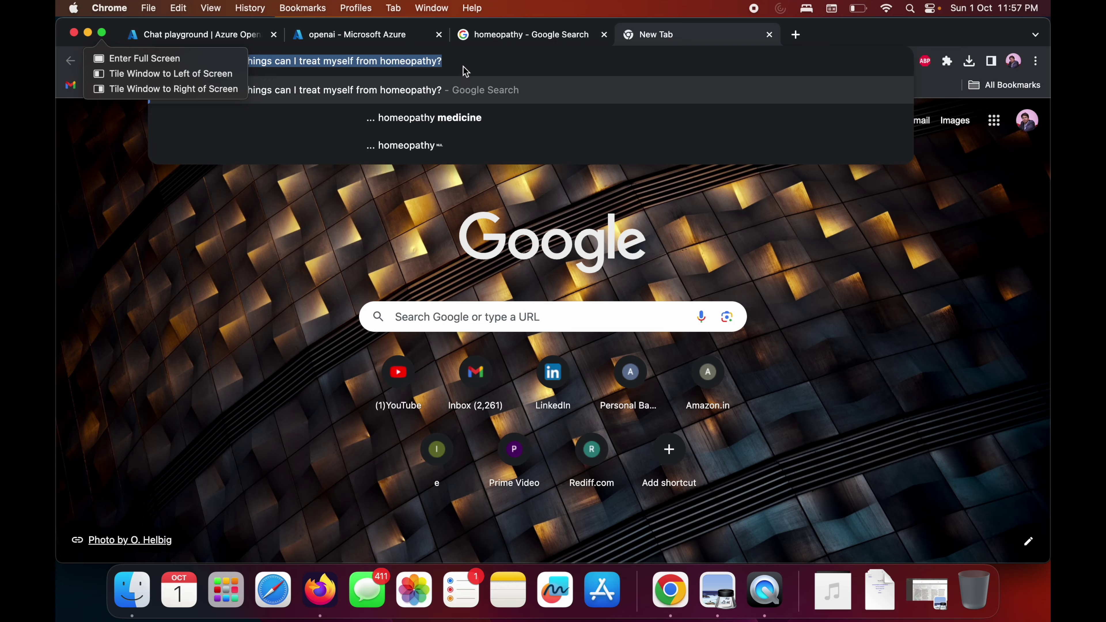
In the Azure portal, open the cognitiveazure001 search service and check the status of its indexers
left_click(344, 35)
left_click(135, 113)
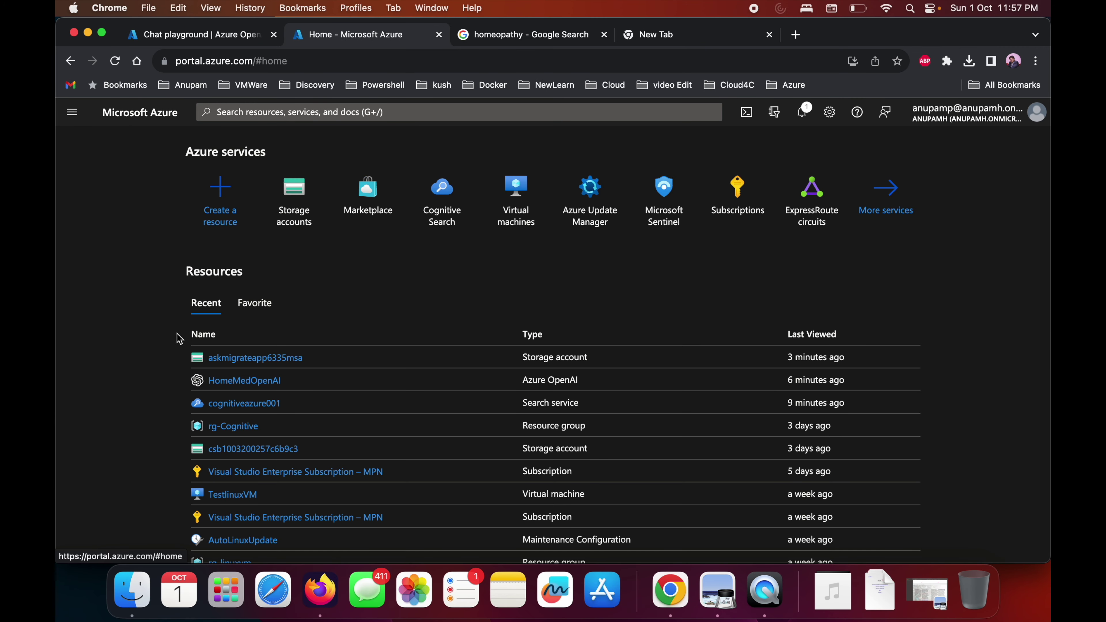
left_click(242, 403)
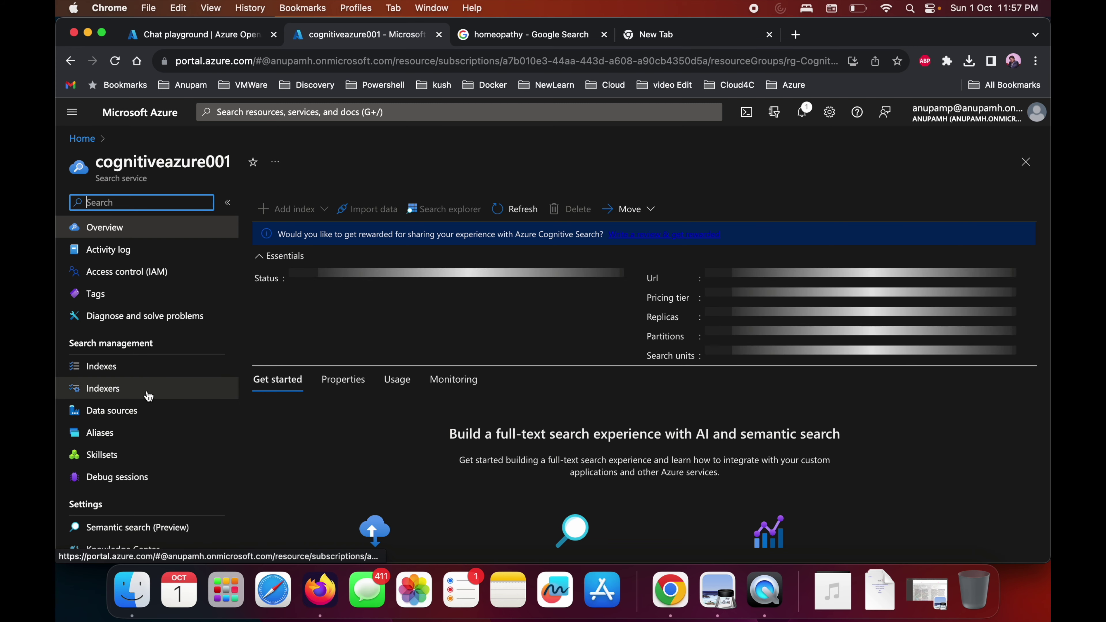
left_click(149, 393)
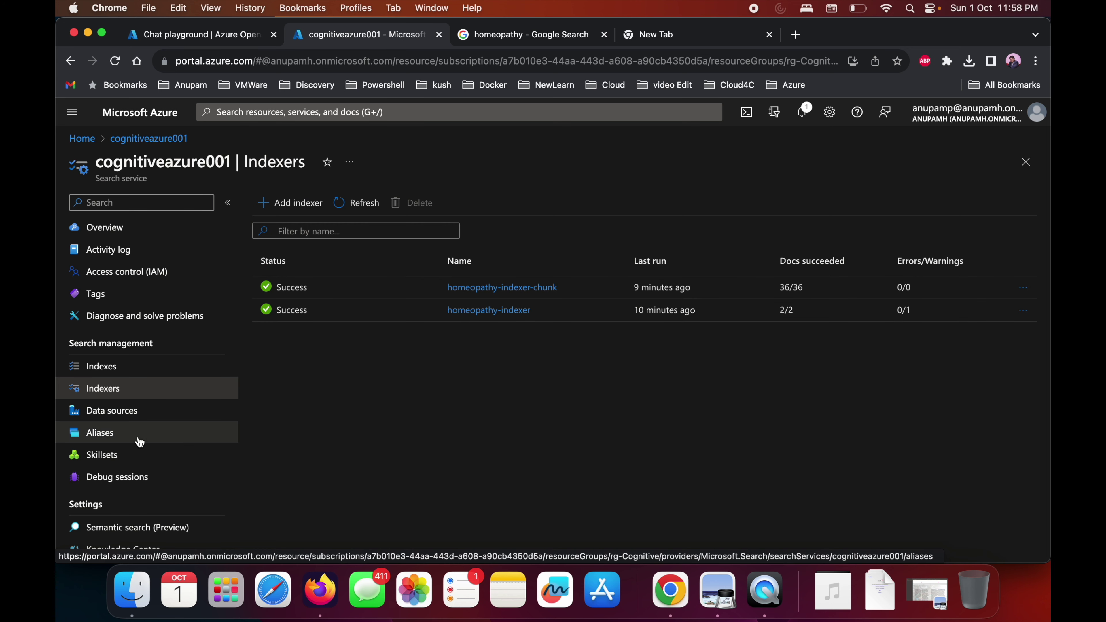
Review the Semantic search (Preview) description and the Free plan's monthly request allowance for cognitiveazure001
scroll(136, 429, "down", 4)
left_click(122, 448)
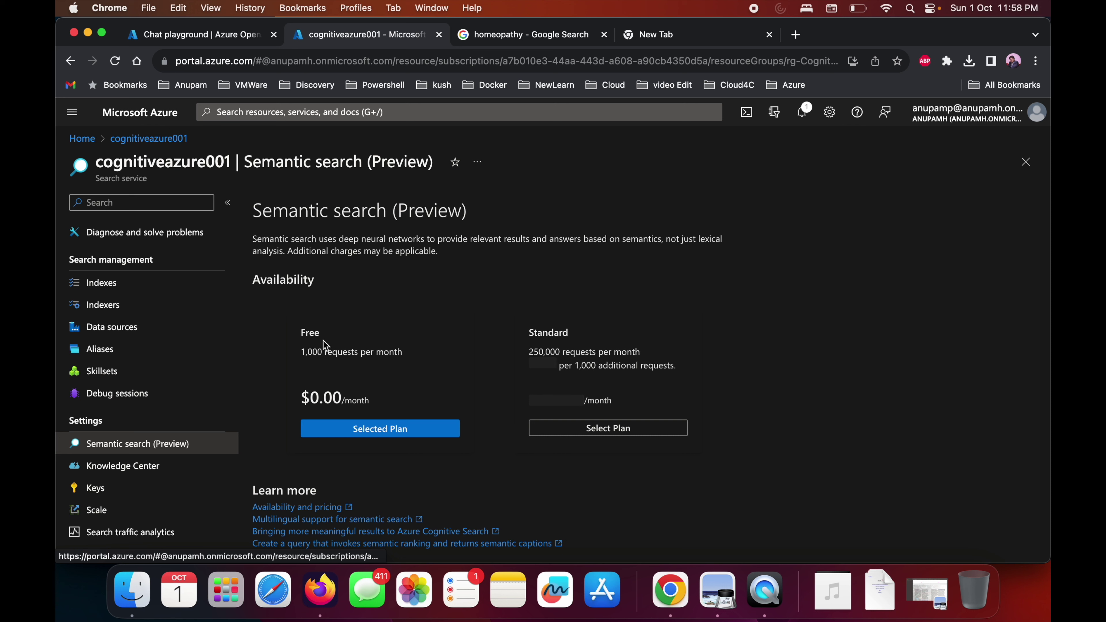
left_click_drag(300, 329, 414, 358)
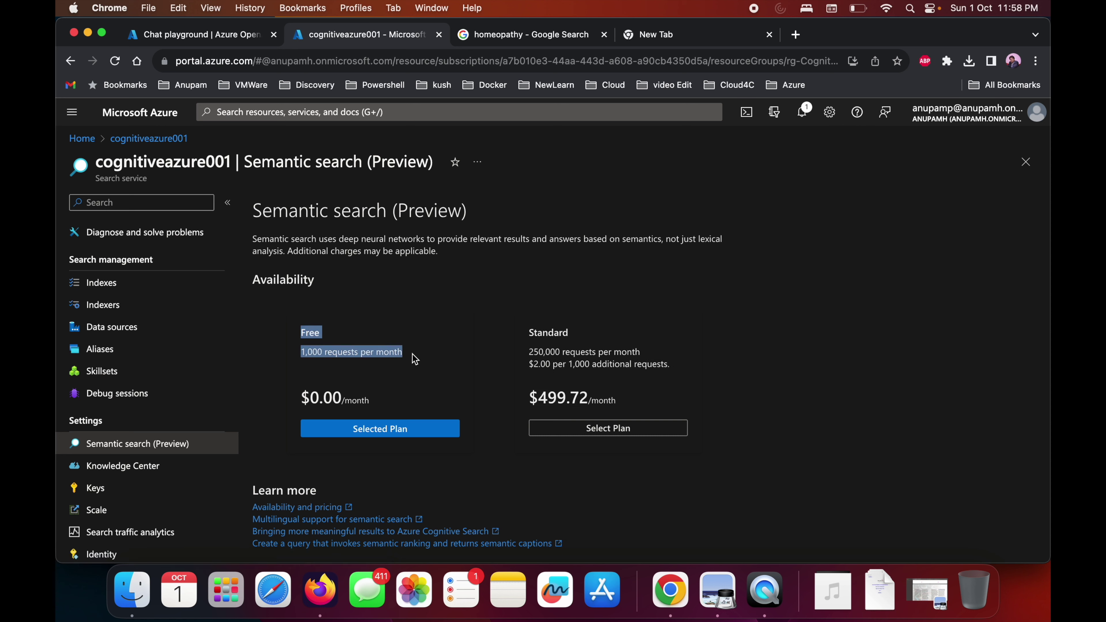
left_click(419, 358)
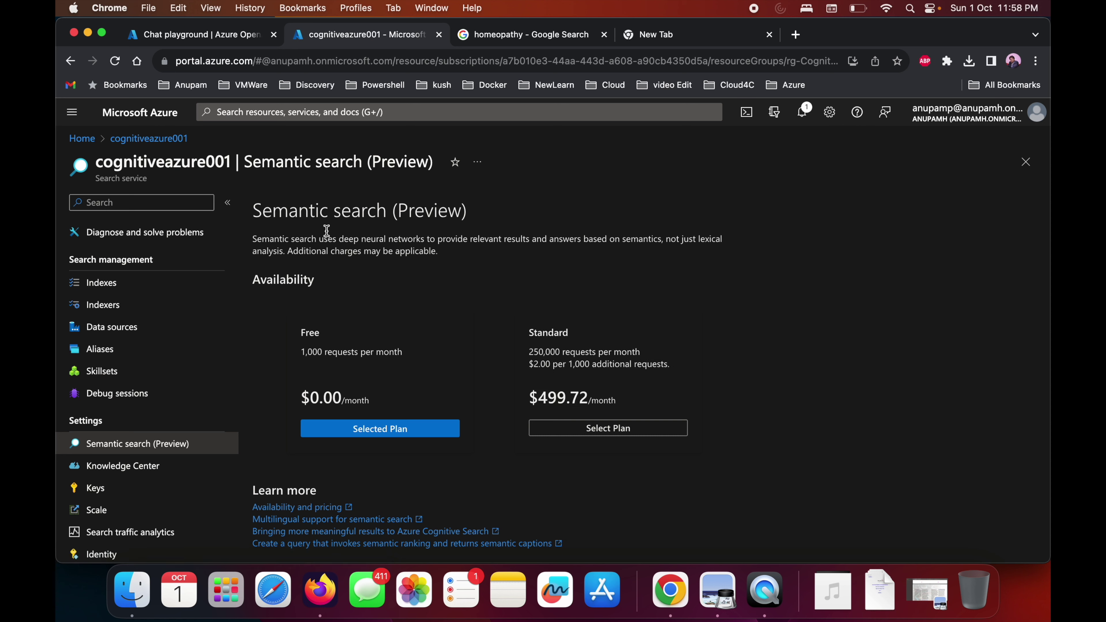
left_click_drag(268, 206, 433, 251)
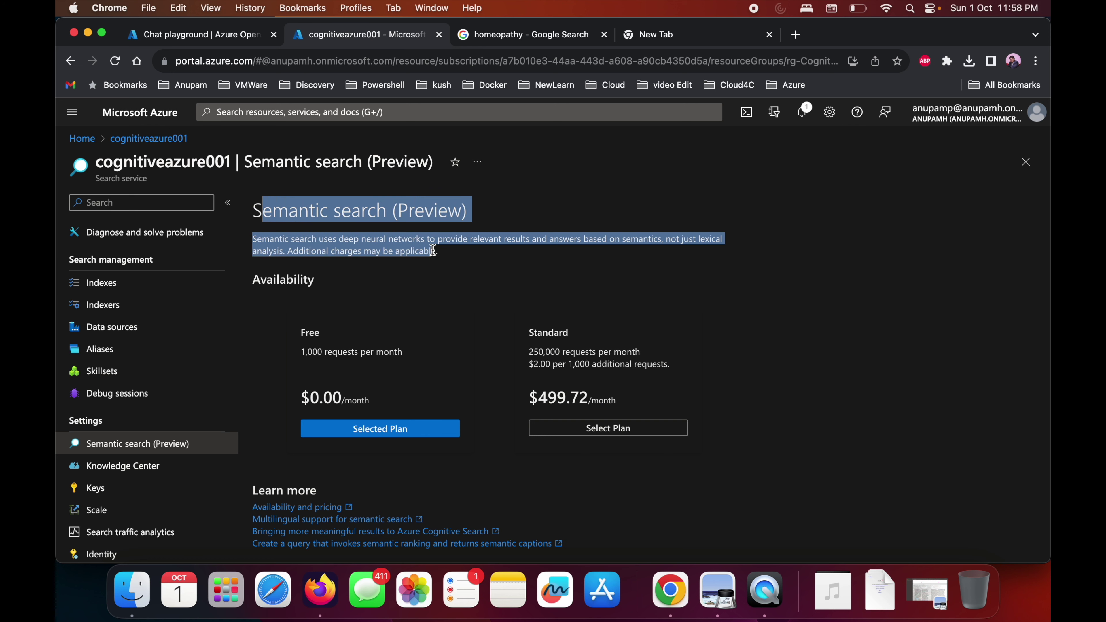
left_click(433, 250)
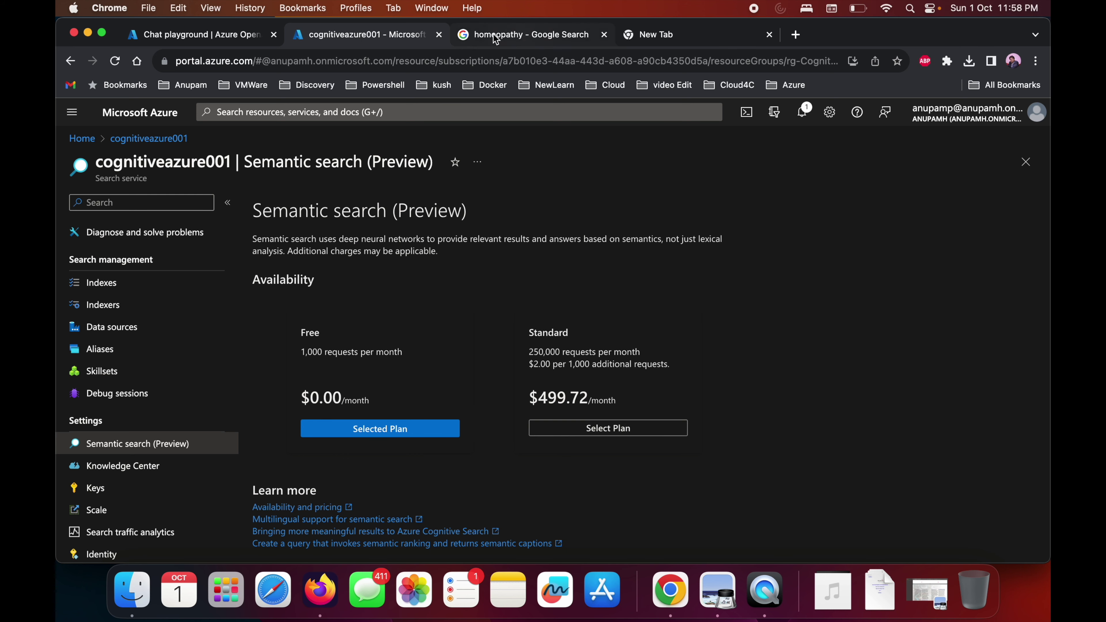
Return to the chat playground and read the connection warning for the added data source
left_click(181, 38)
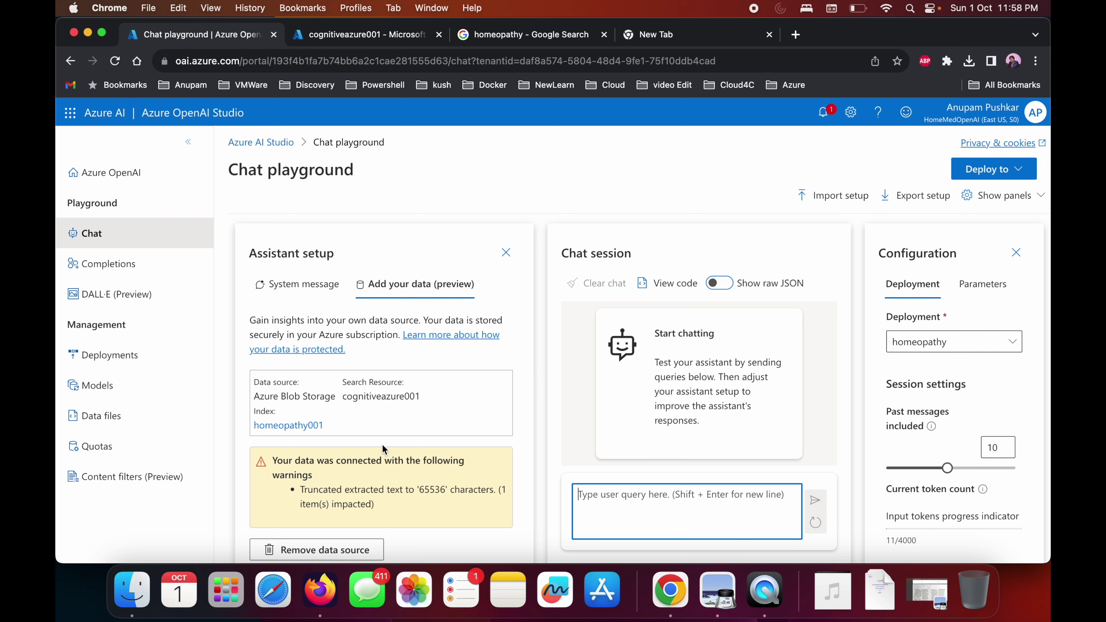
scroll(327, 408, "down", 1)
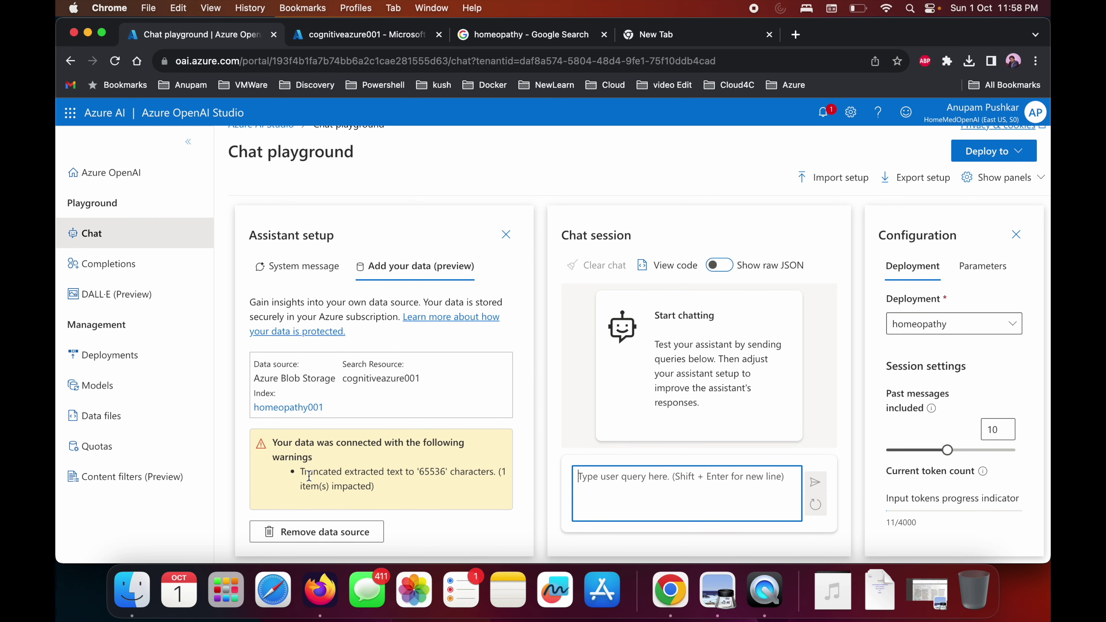
left_click(382, 494)
left_click_drag(383, 494, 296, 464)
left_click(301, 464)
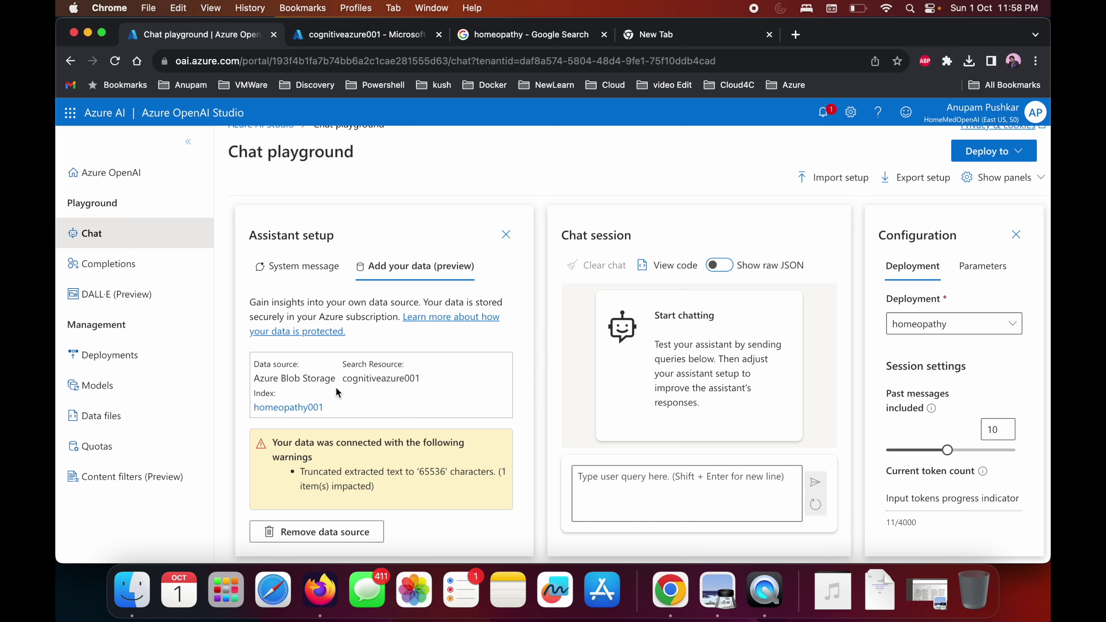
Ask the assistant in the chat session "What kind of things can I treat myself from homeopathy?"
left_click(783, 515)
type("What kind of things can I treat myself from homeopathy?")
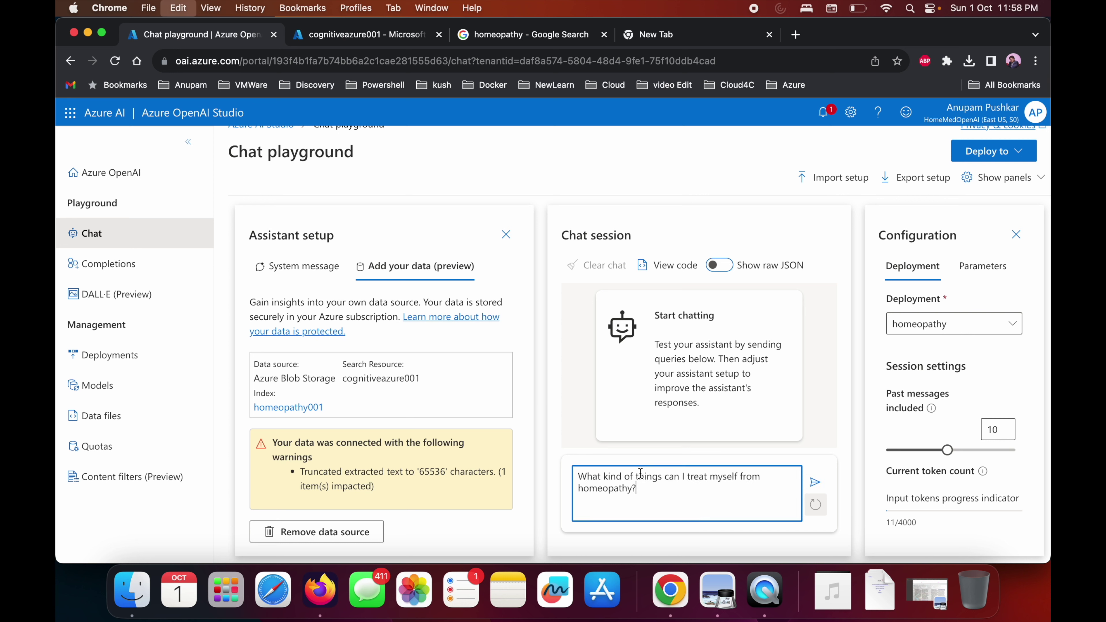
left_click(815, 482)
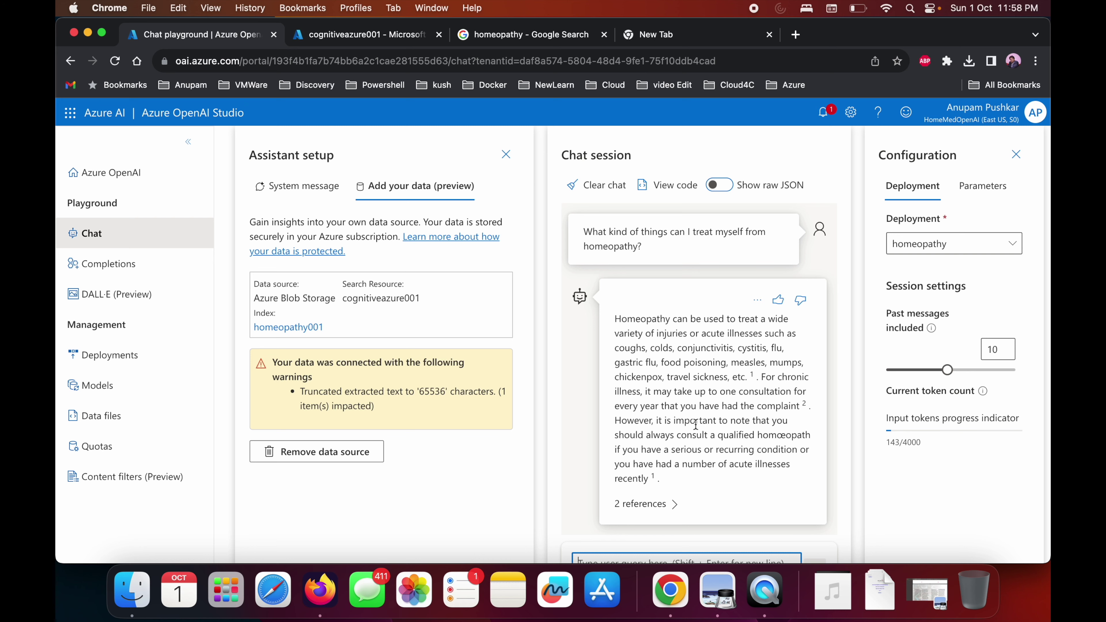
Expand the answer's references and compare the answer with the matching section of basic-guide-to-homeopathy.pdf in Preview
left_click(670, 508)
scroll(671, 503, "down", 2)
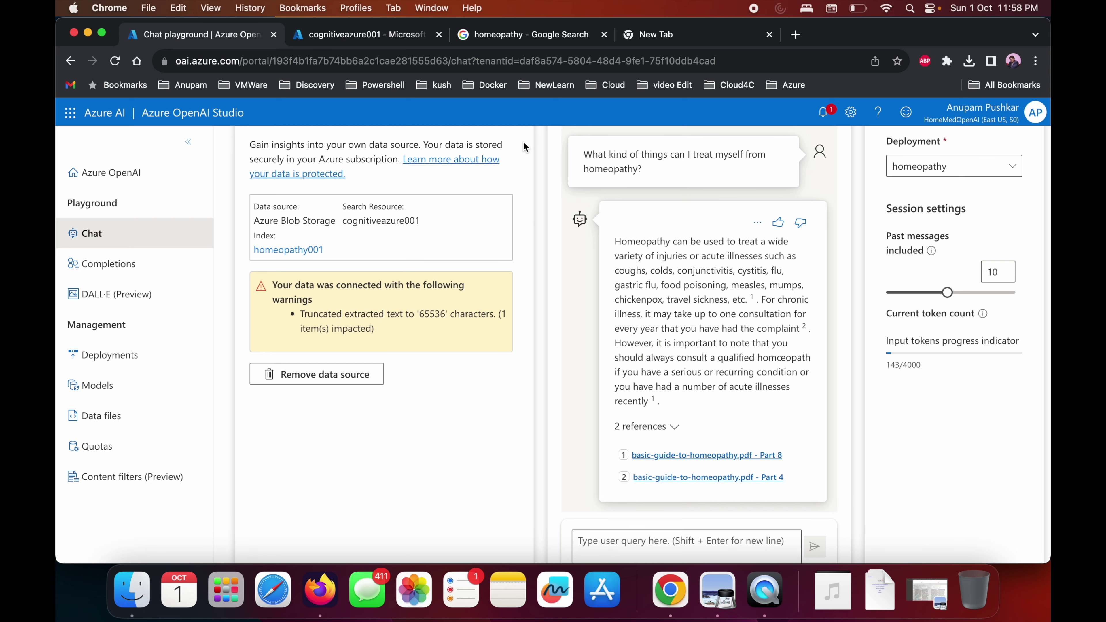
left_click(720, 591)
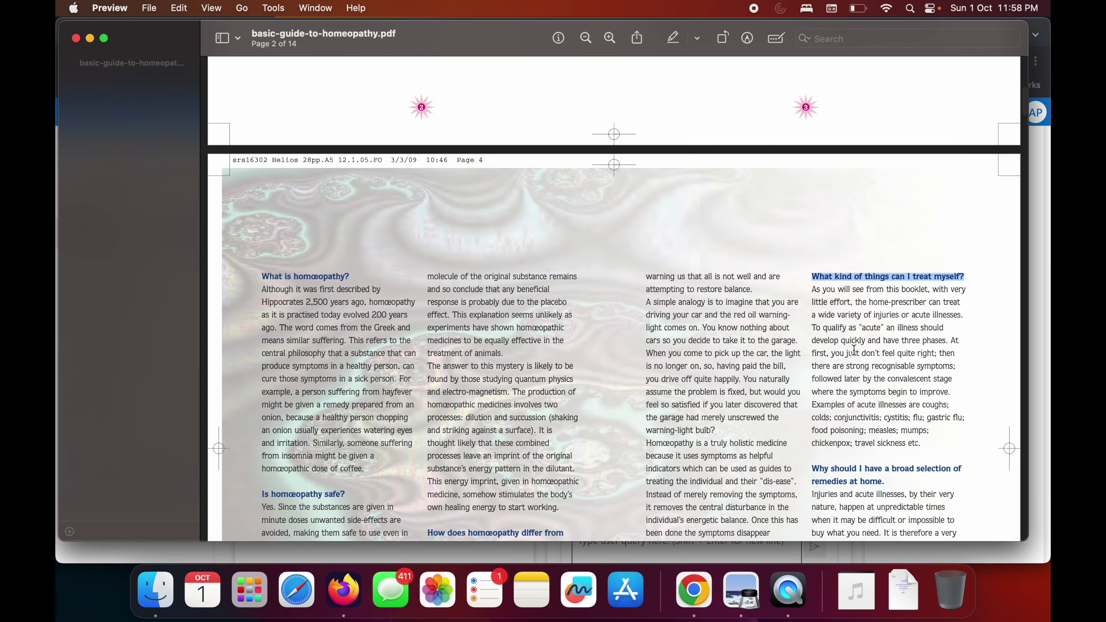
scroll(870, 376, "down", 3)
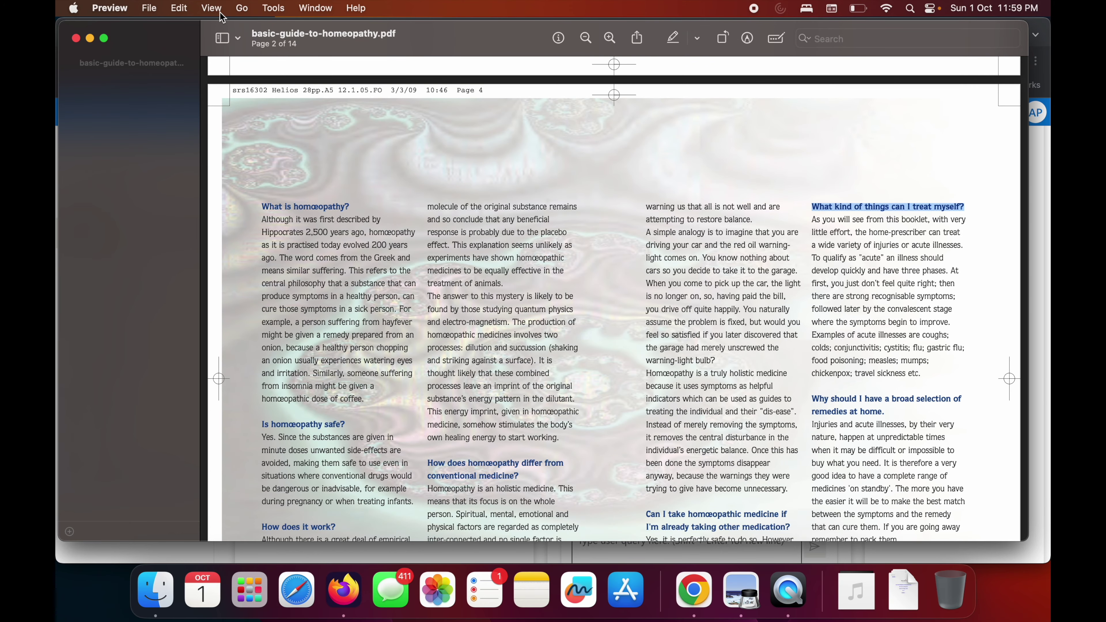
left_click(90, 39)
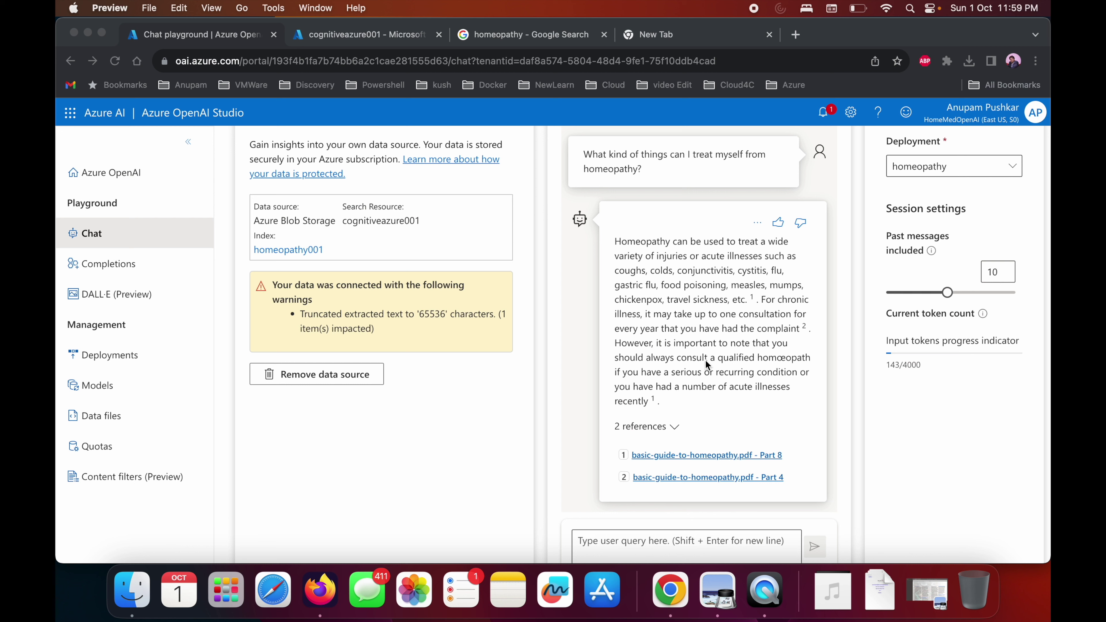
Check the deployment targets offered for the chat playground without deploying
scroll(705, 359, "up", 5)
left_click(993, 168)
left_click(817, 160)
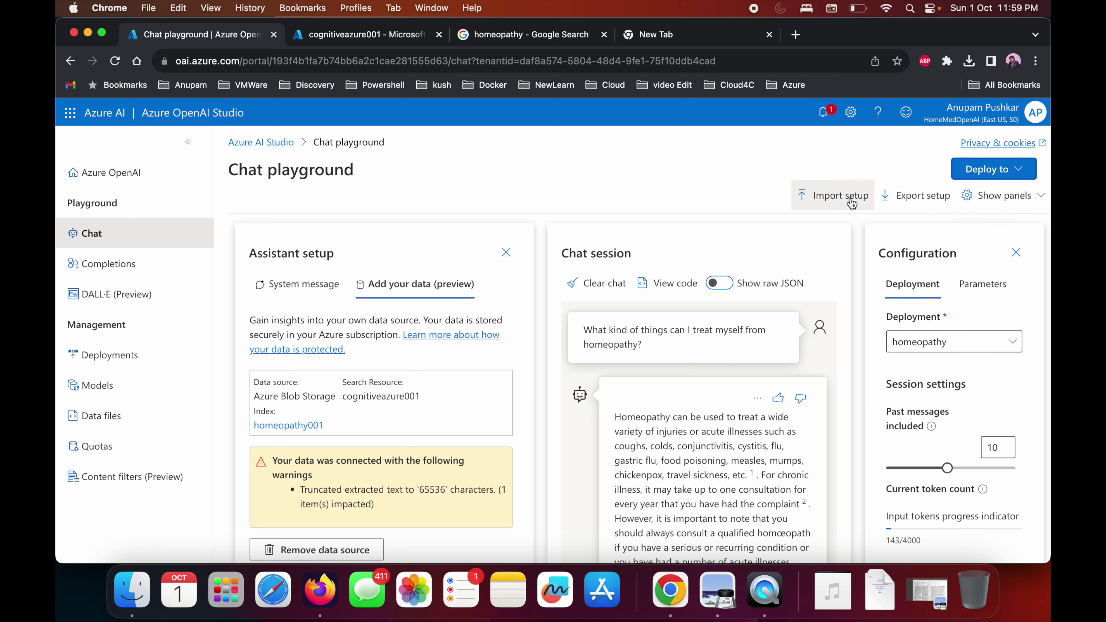
Look over the playground's panel display options and the setup export options, cancelling the export
left_click(1003, 197)
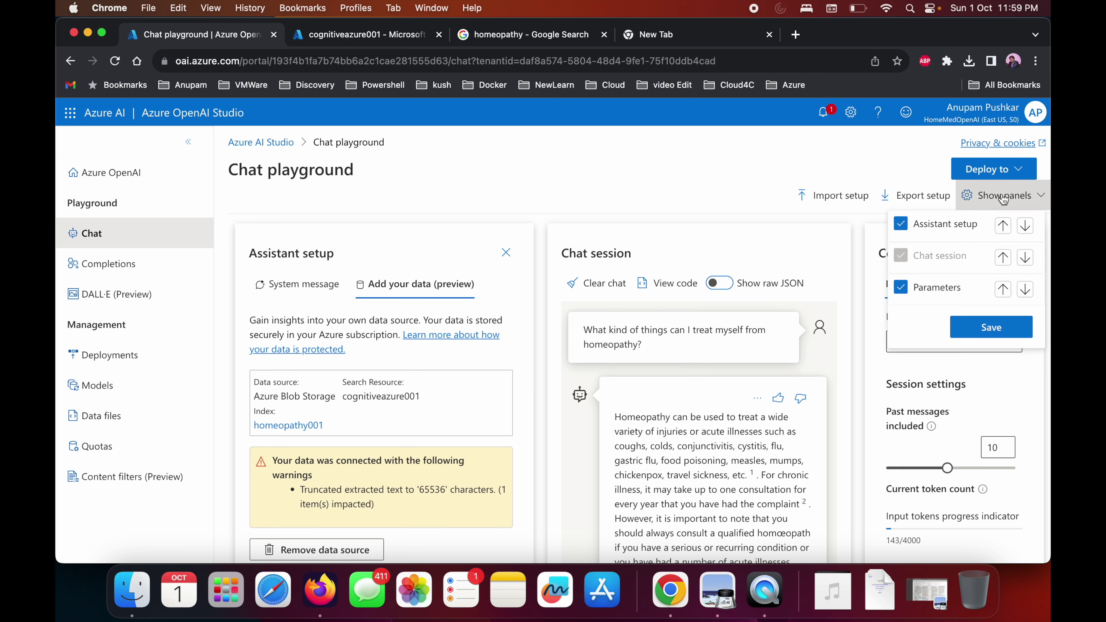
key("Escape")
left_click(908, 199)
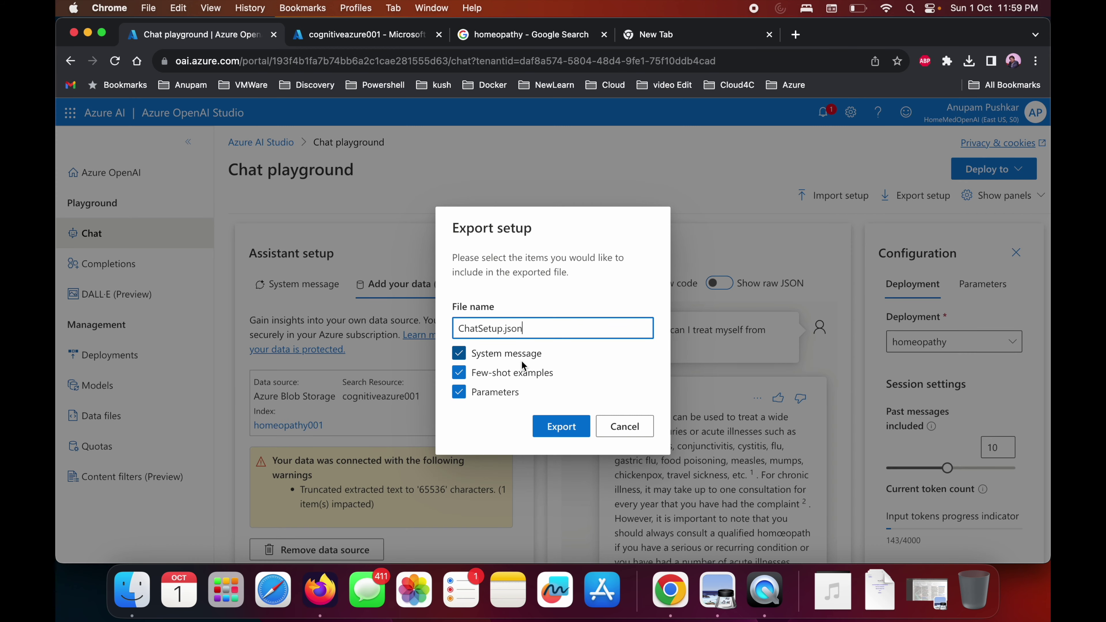
left_click(606, 430)
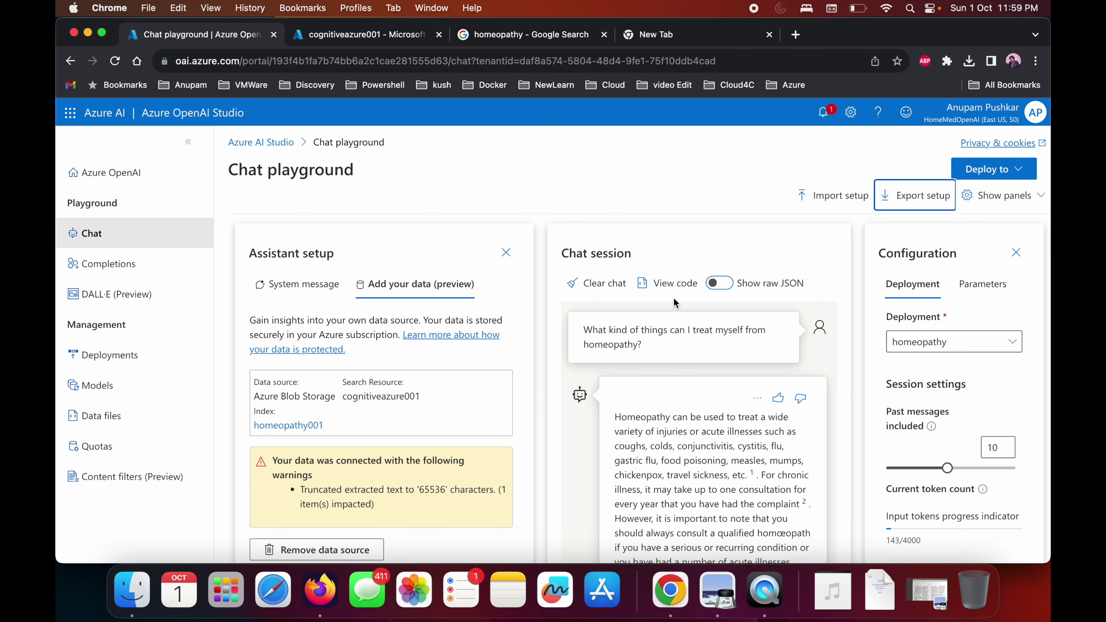
Open the chat session's sample code and read through the Python integration script
left_click(668, 284)
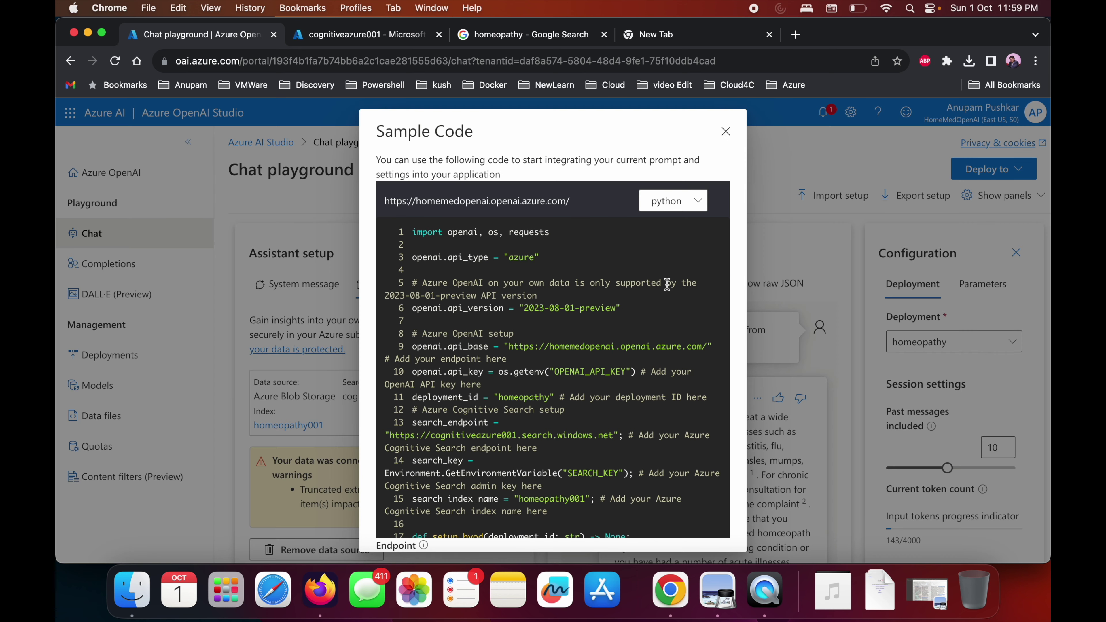
scroll(532, 345, "down", 1)
scroll(532, 345, "up", 1)
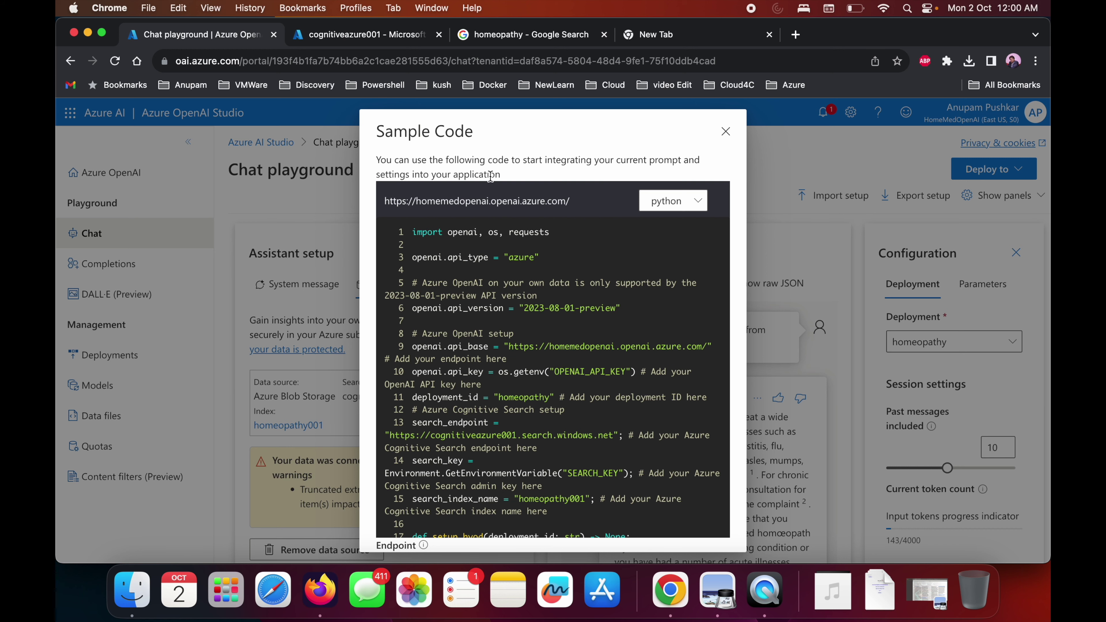
scroll(513, 330, "down", 10)
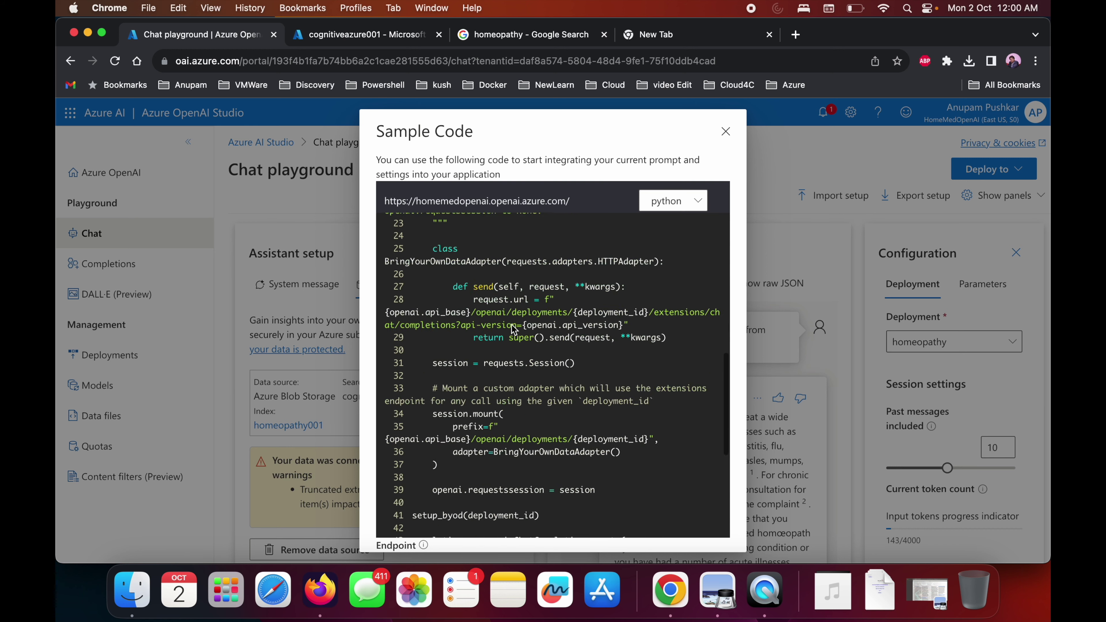